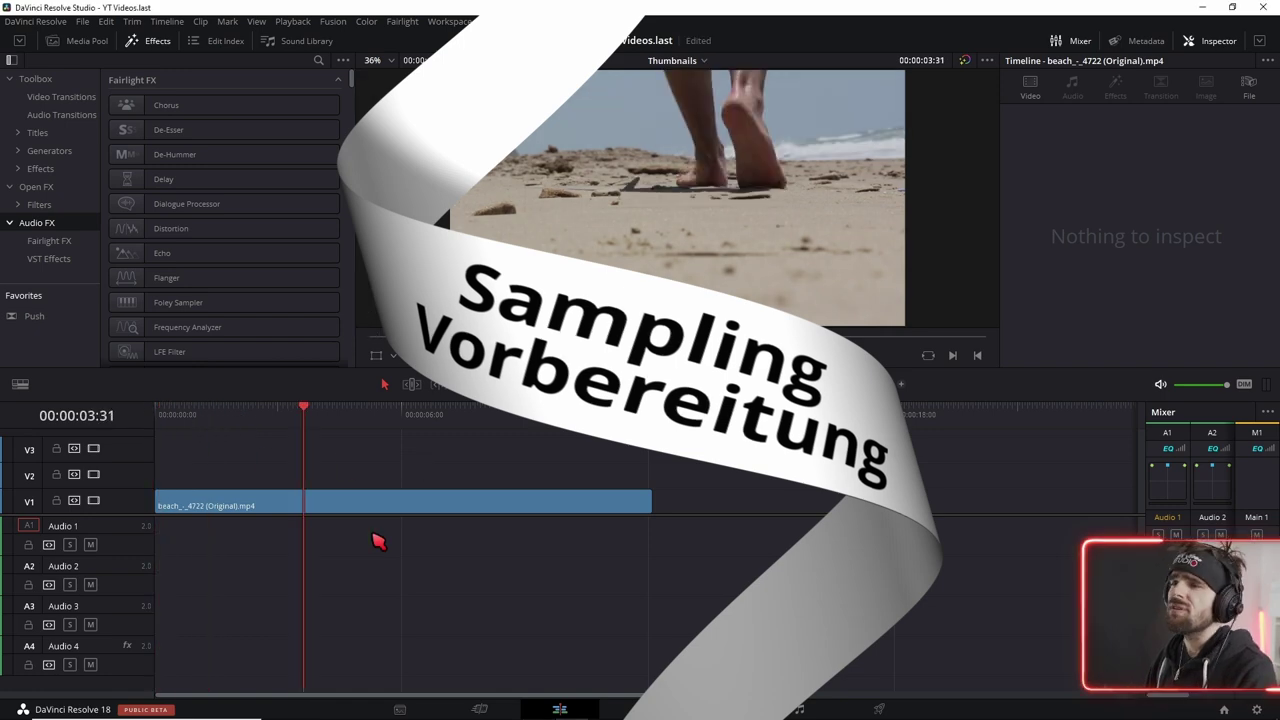
# Step: Rewind the playhead to the start of the timeline and play the beach footage
pyautogui.moveTo(303, 410); pyautogui.dragTo(156, 410)
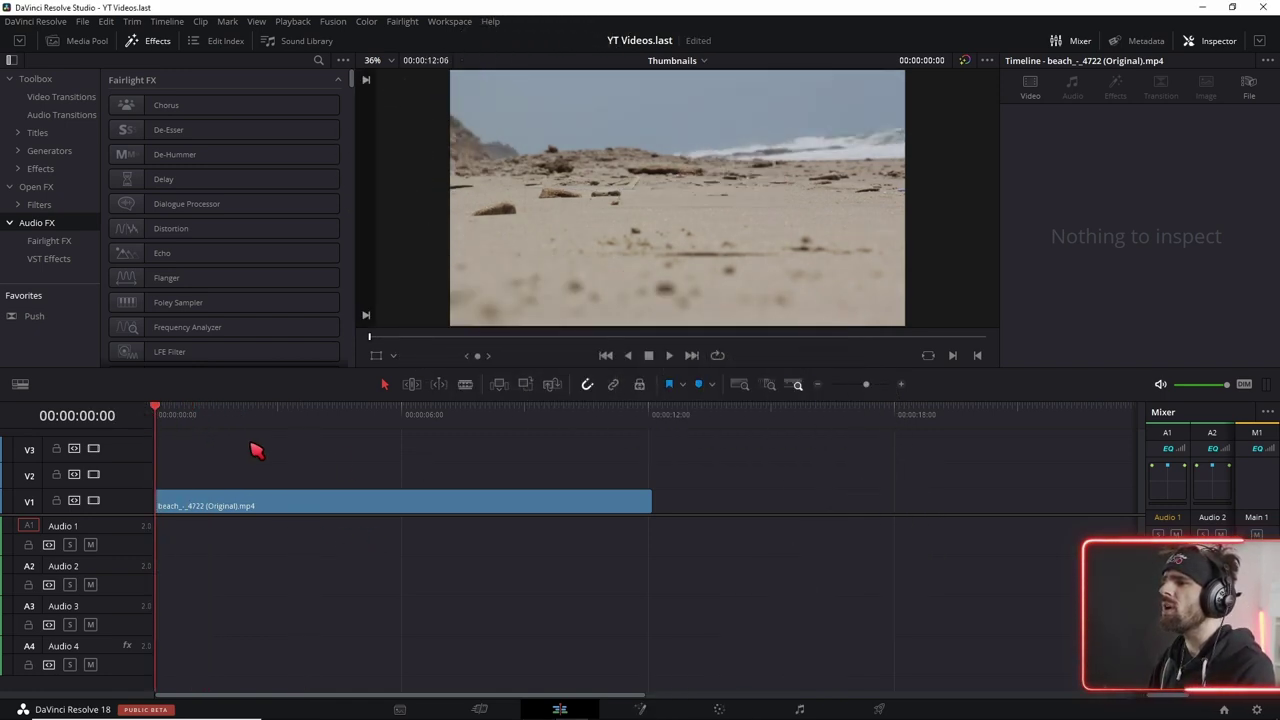
pyautogui.hotkey('ctrl', 'z')
pyautogui.press('space')
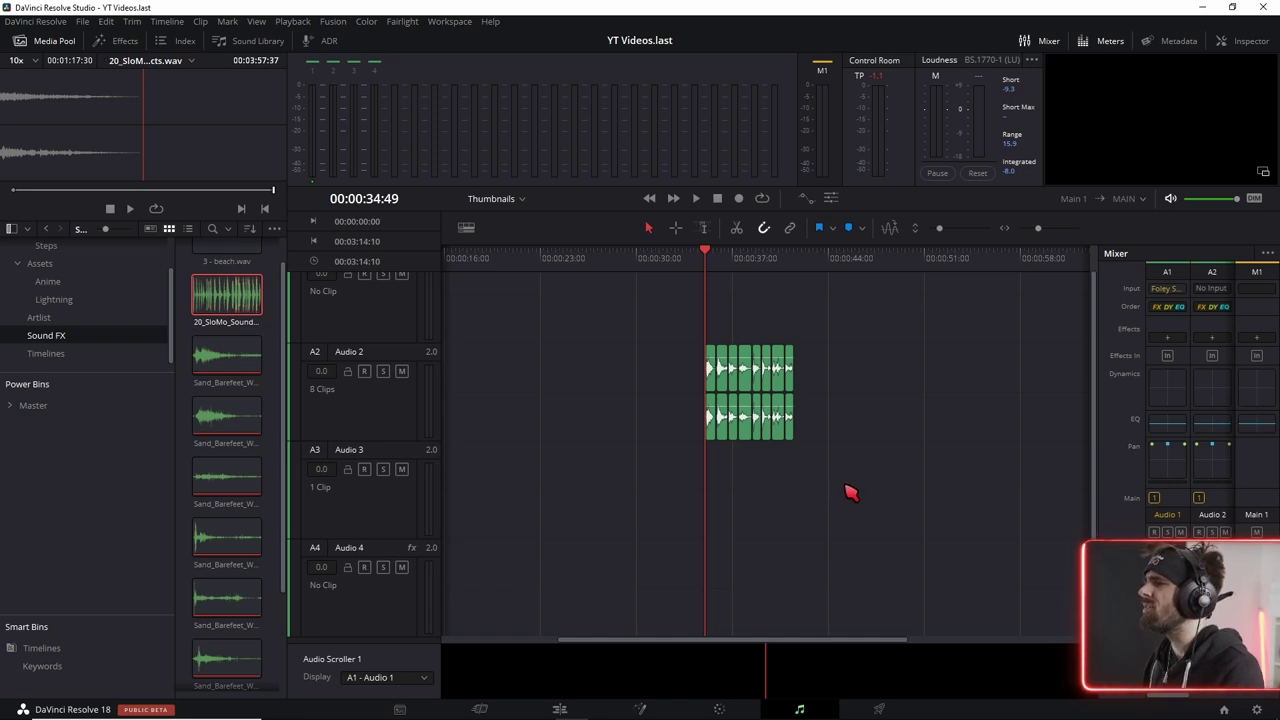
# Step: Place the 20_SloMo recording on Audio 3, split it into five footstep clips and select them
pyautogui.press('space')
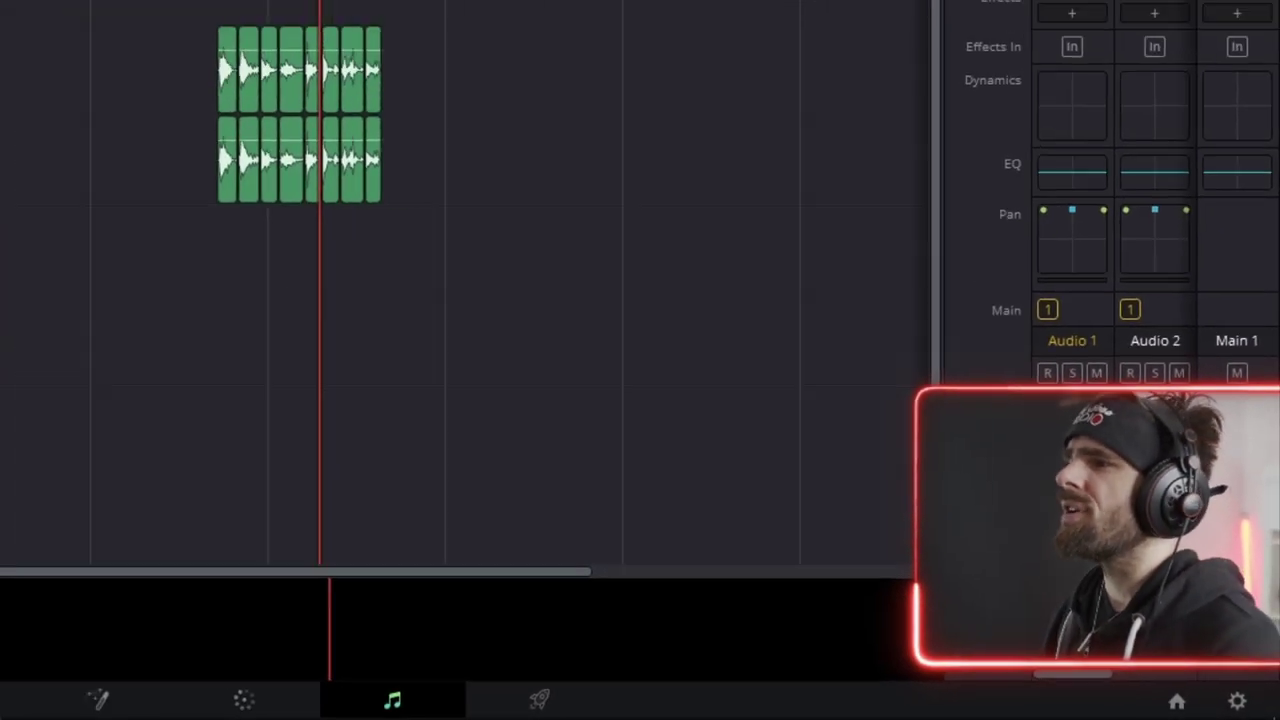
pyautogui.moveTo(227, 297)
pyautogui.mouseDown()
pyautogui.moveTo(613, 516)
pyautogui.moveTo(532, 512)
pyautogui.mouseUp()
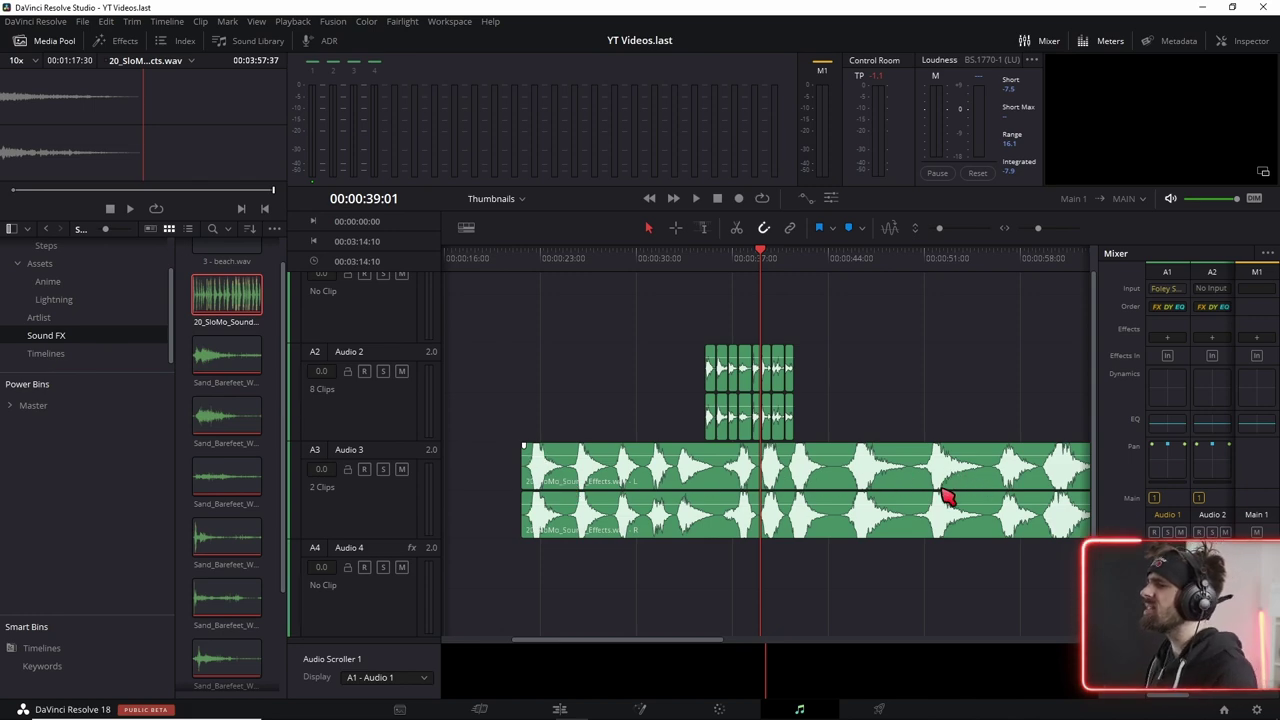
pyautogui.click(570, 481)
pyautogui.hotkey('ctrl', 'z')
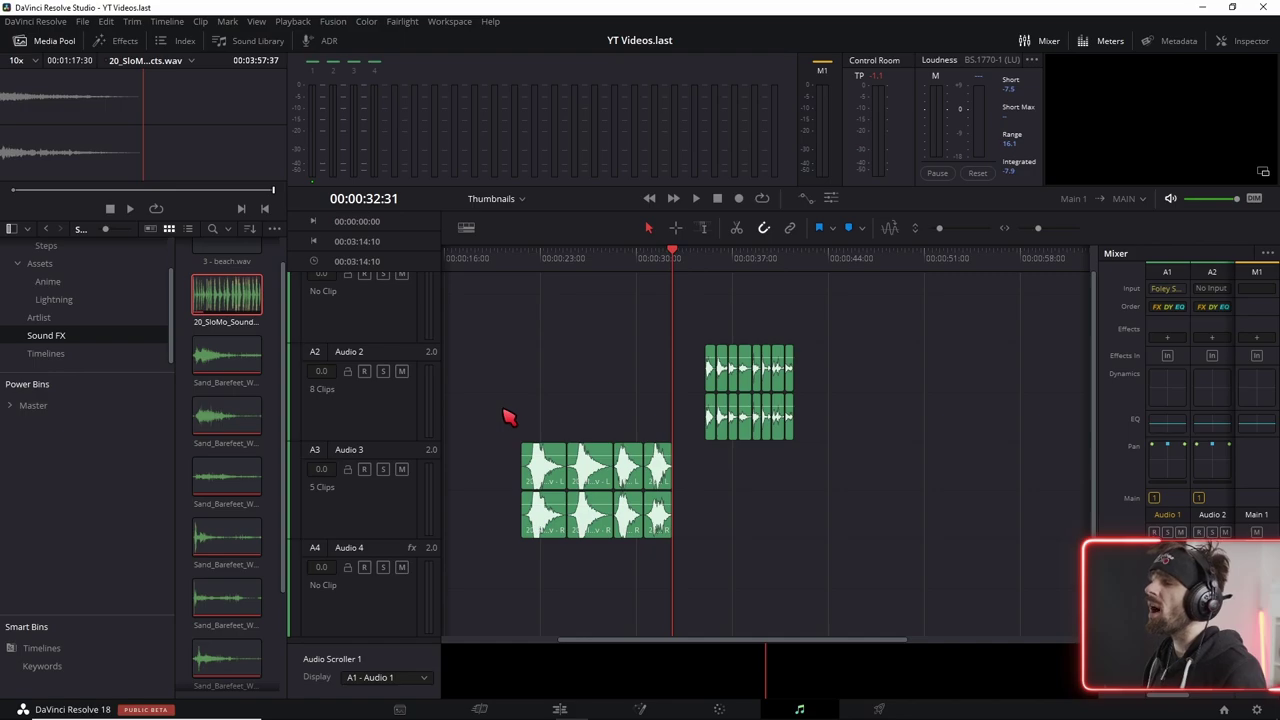
pyautogui.moveTo(505, 415); pyautogui.dragTo(680, 537)
# Step: Export the selected footstep clips as WAV files into Footsteps, adding them to the Media Pool
pyautogui.rightClick(553, 472)
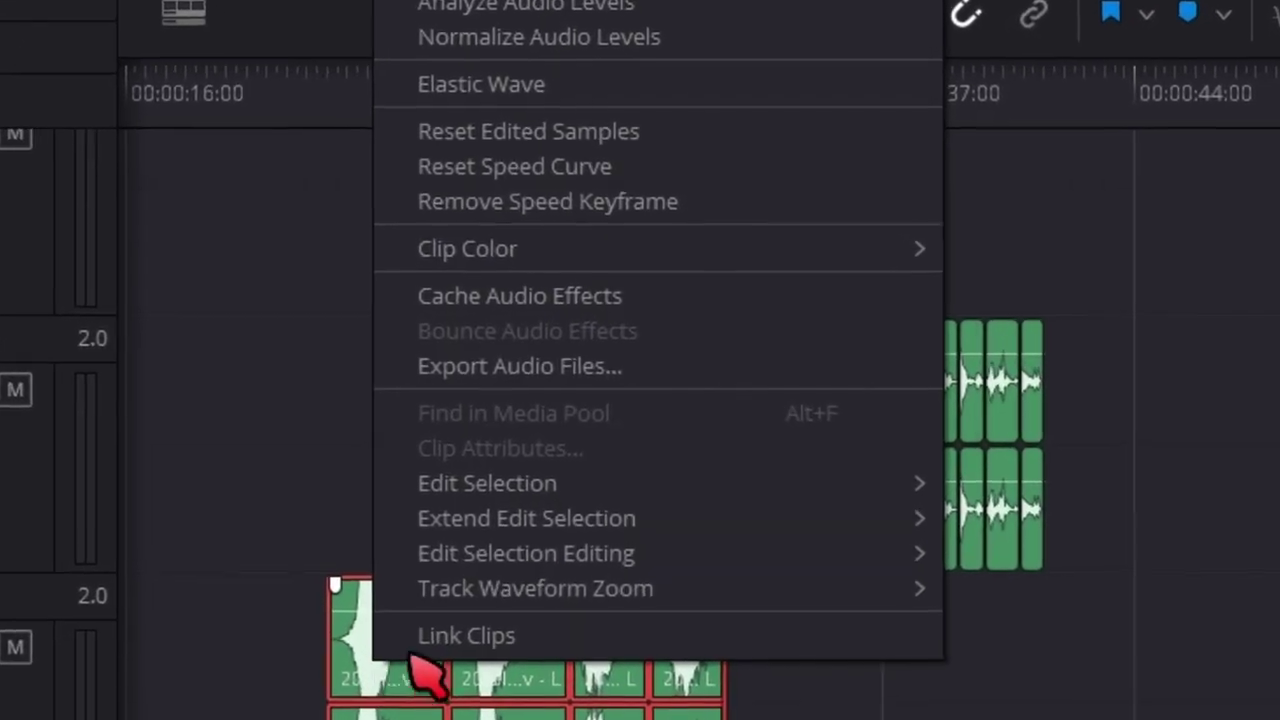
pyautogui.click(566, 366)
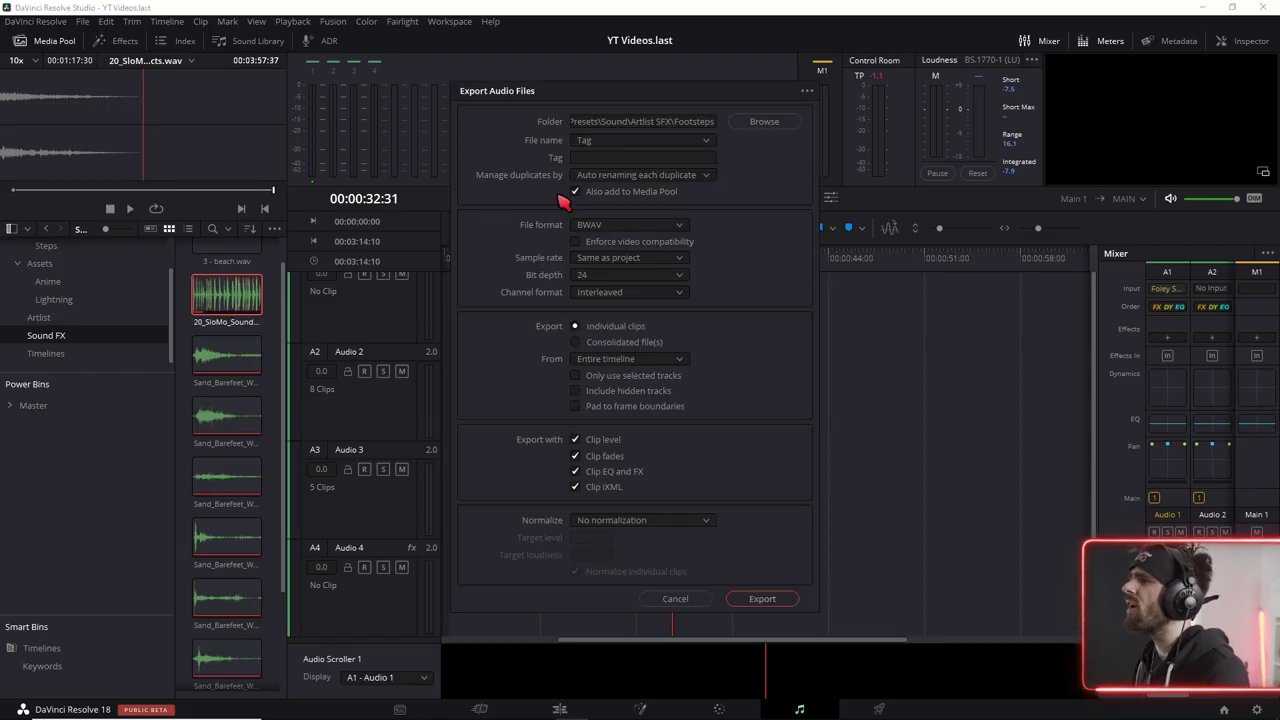
pyautogui.click(638, 228)
pyautogui.click(621, 256)
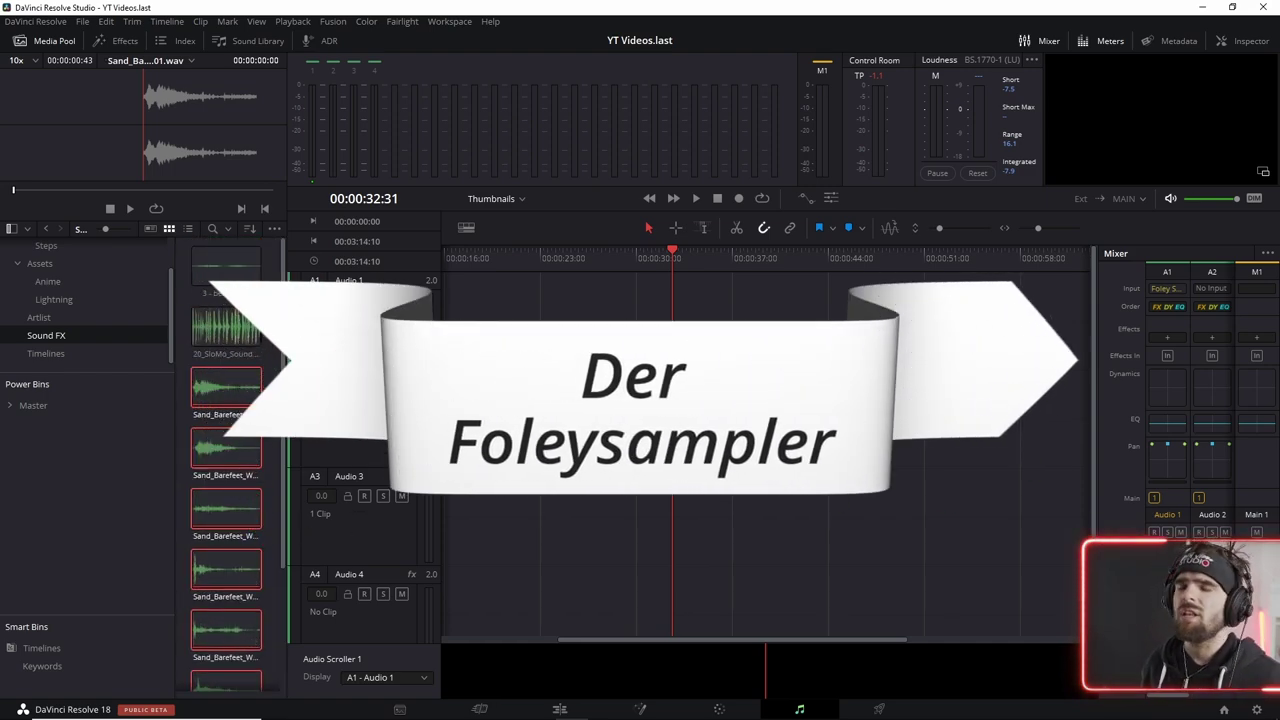
# Step: Insert the Foley Sampler on Audio 1 and map the Sand_Barefeet_Walking samples onto its keyboard
pyautogui.click(1168, 338)
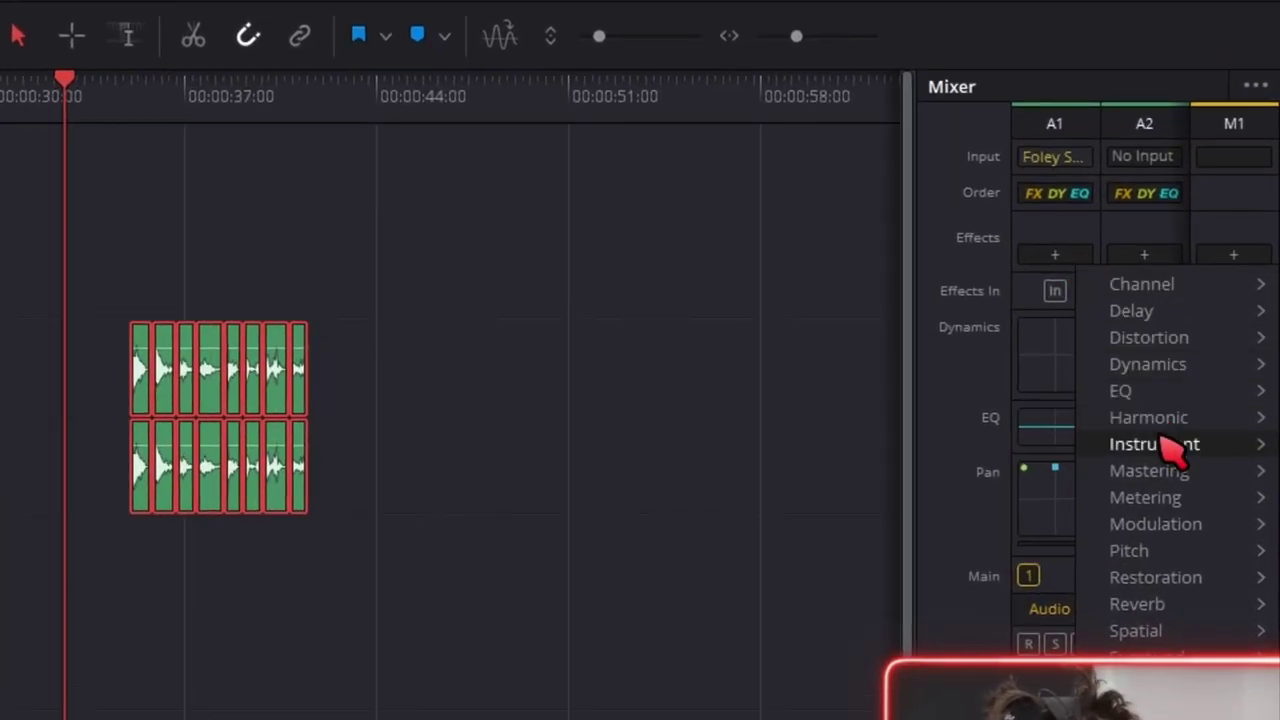
pyautogui.moveTo(1166, 446)
pyautogui.moveTo(980, 455)
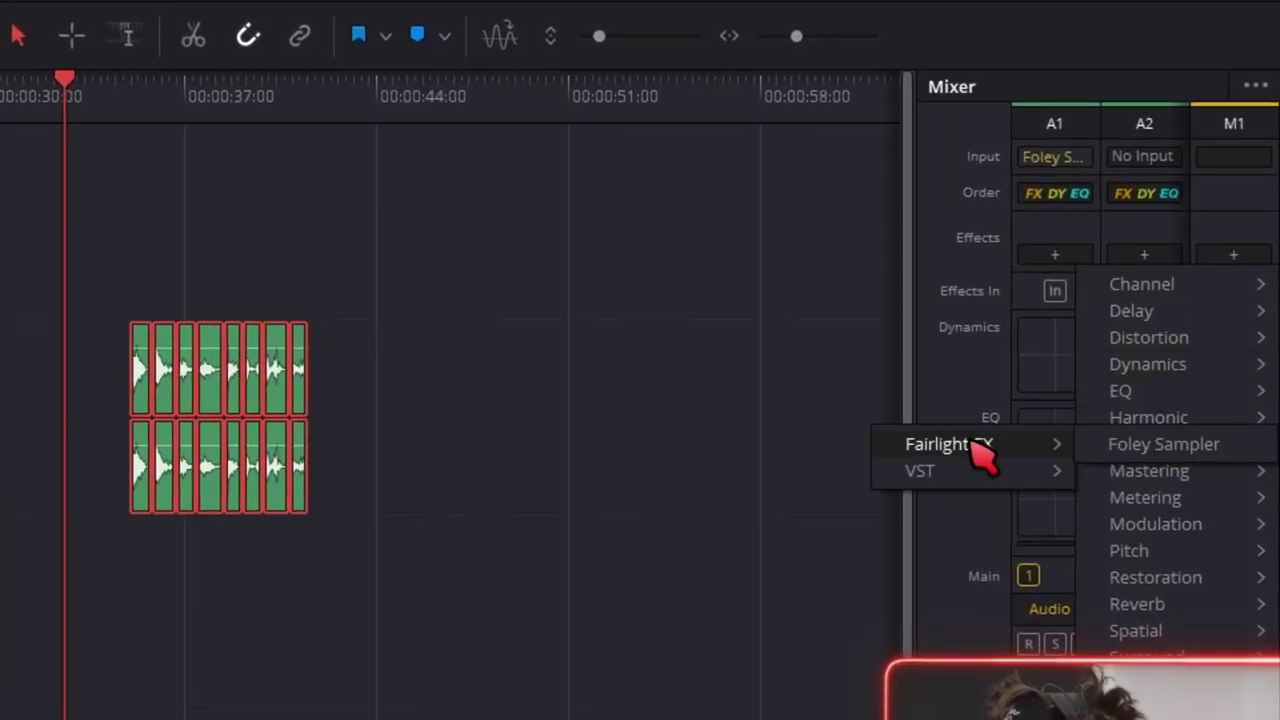
pyautogui.click(1128, 457)
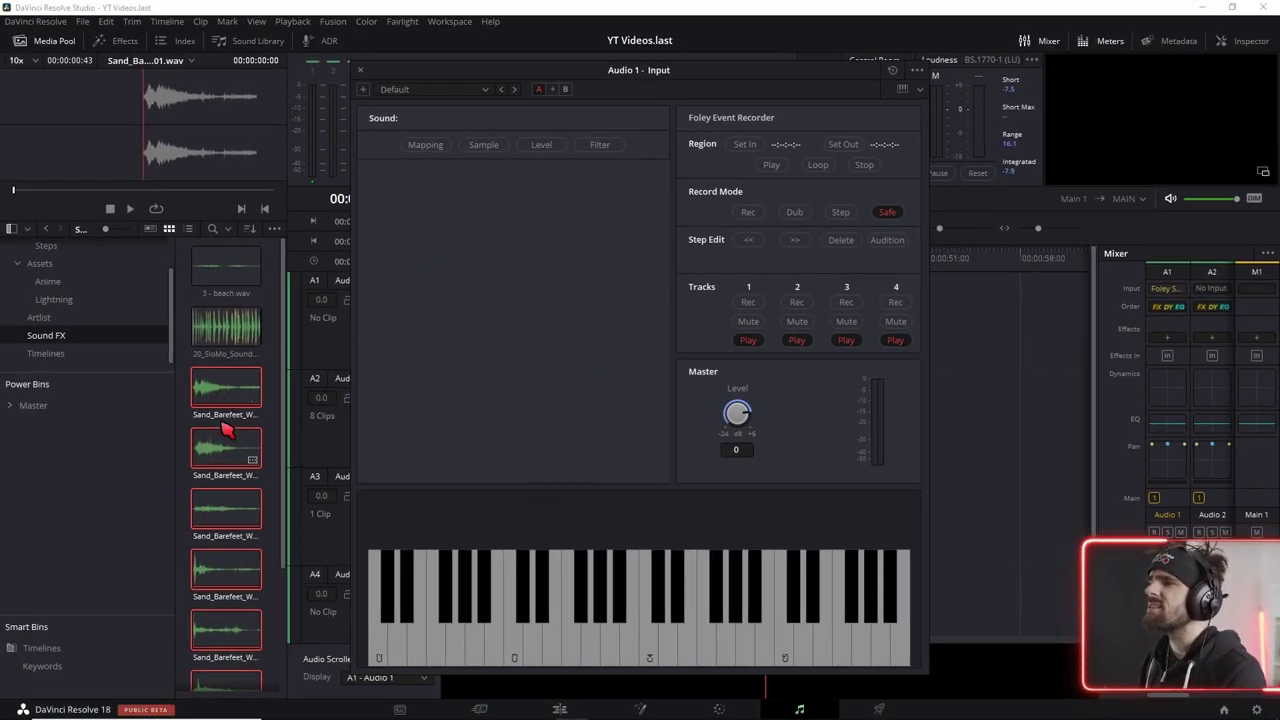
pyautogui.moveTo(222, 400); pyautogui.dragTo(500, 300)
pyautogui.scroll(-3, 232, 310)
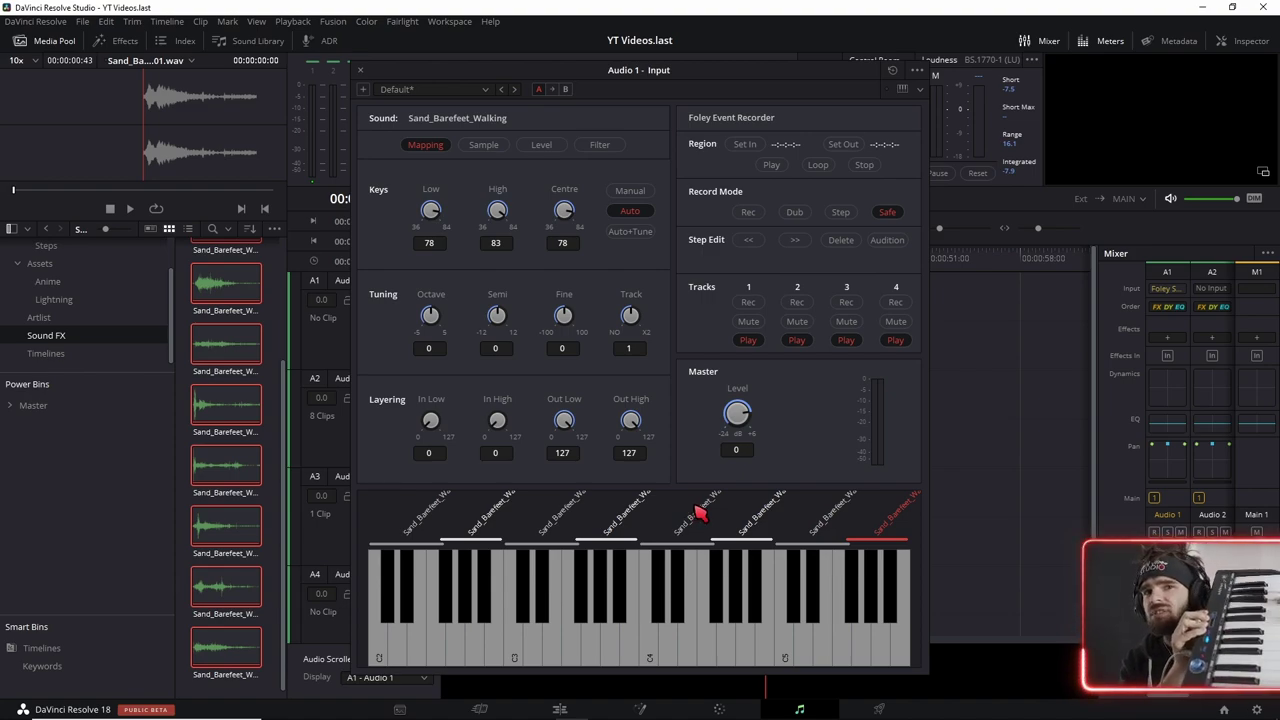
# Step: Set the Foley Sampler's MIDI input to MIDISTART MUSIC 25 1 on Omni channels
pyautogui.click(918, 89)
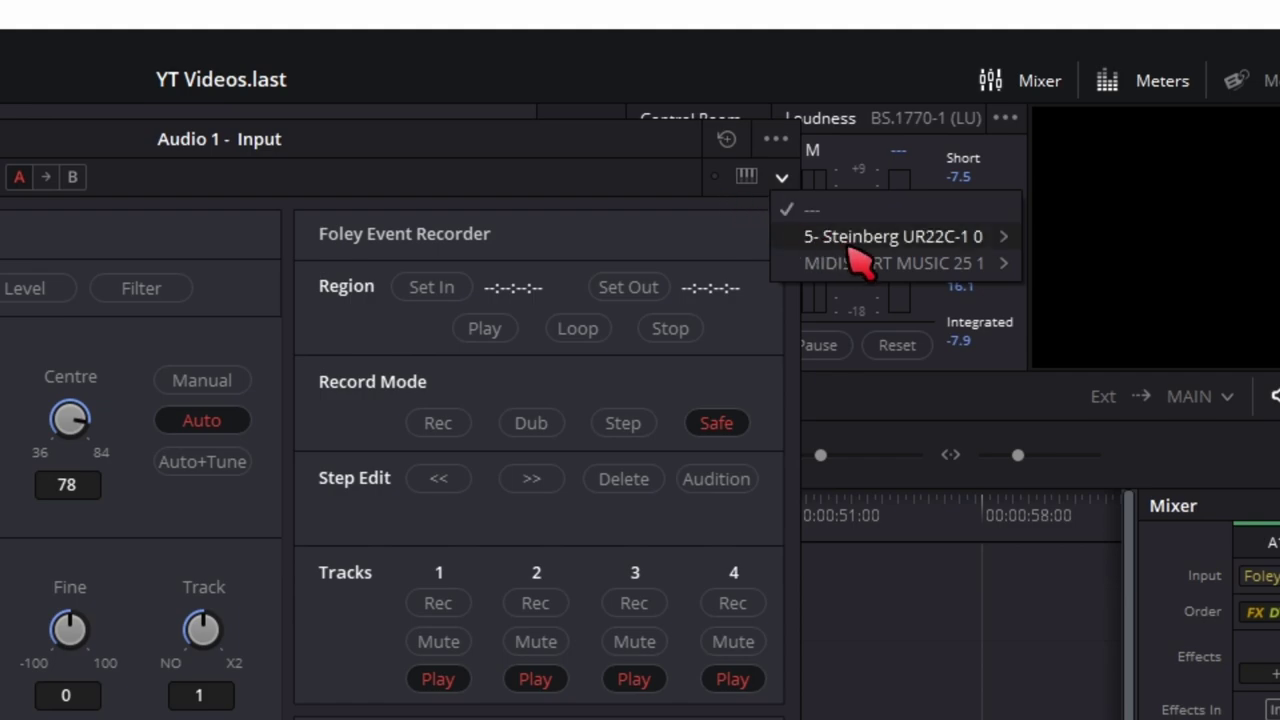
pyautogui.moveTo(876, 258)
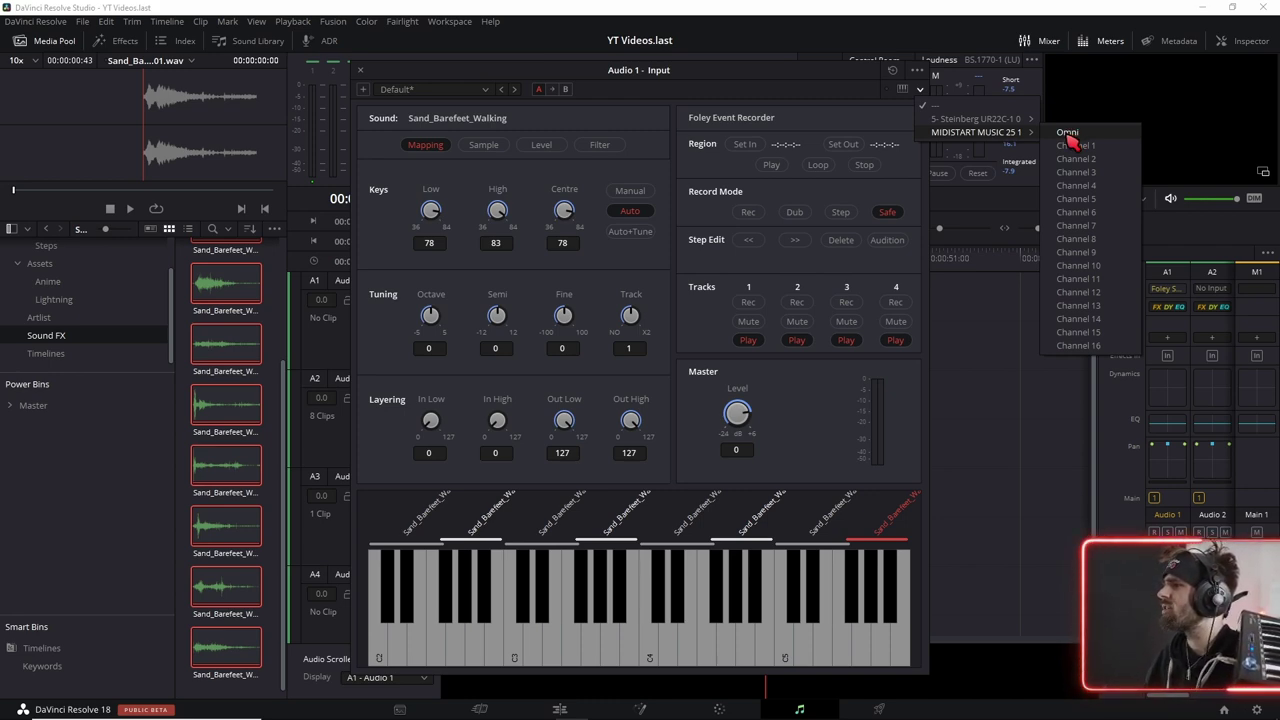
pyautogui.click(1069, 139)
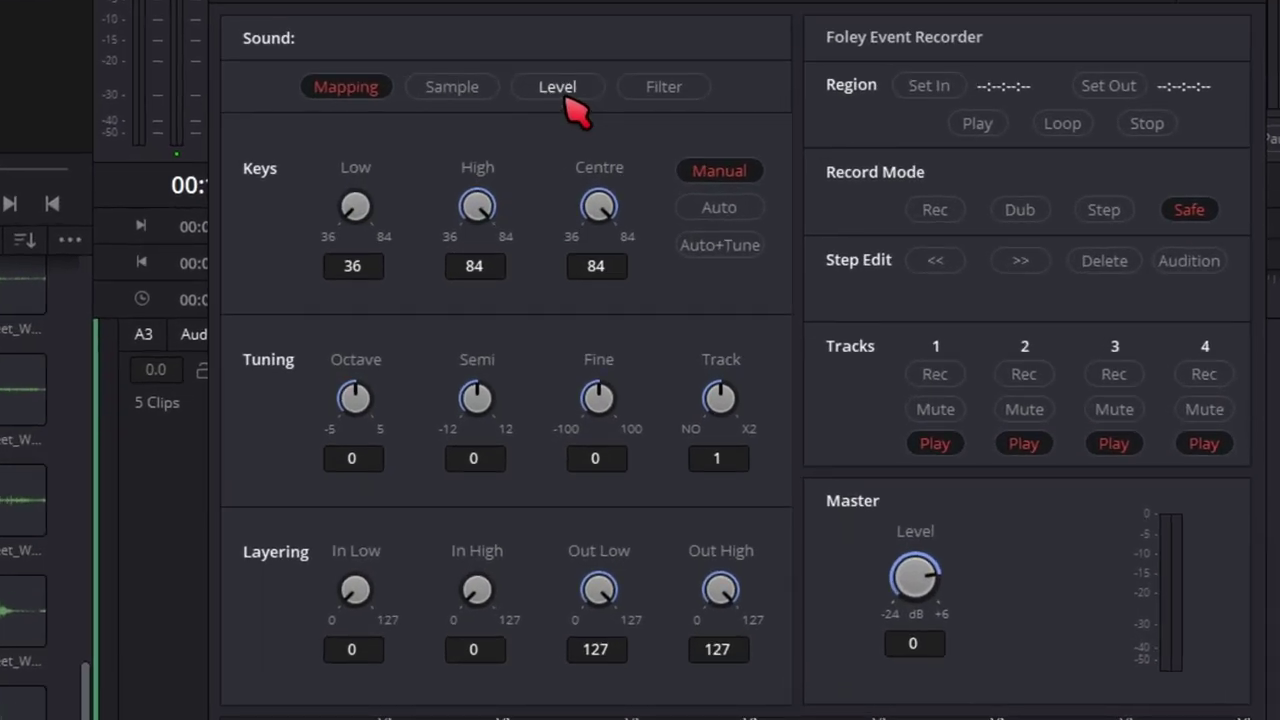
# Step: Set the sample level to -1.80 dB, pan right and velocity sensitivity to 45.50
pyautogui.click(562, 92)
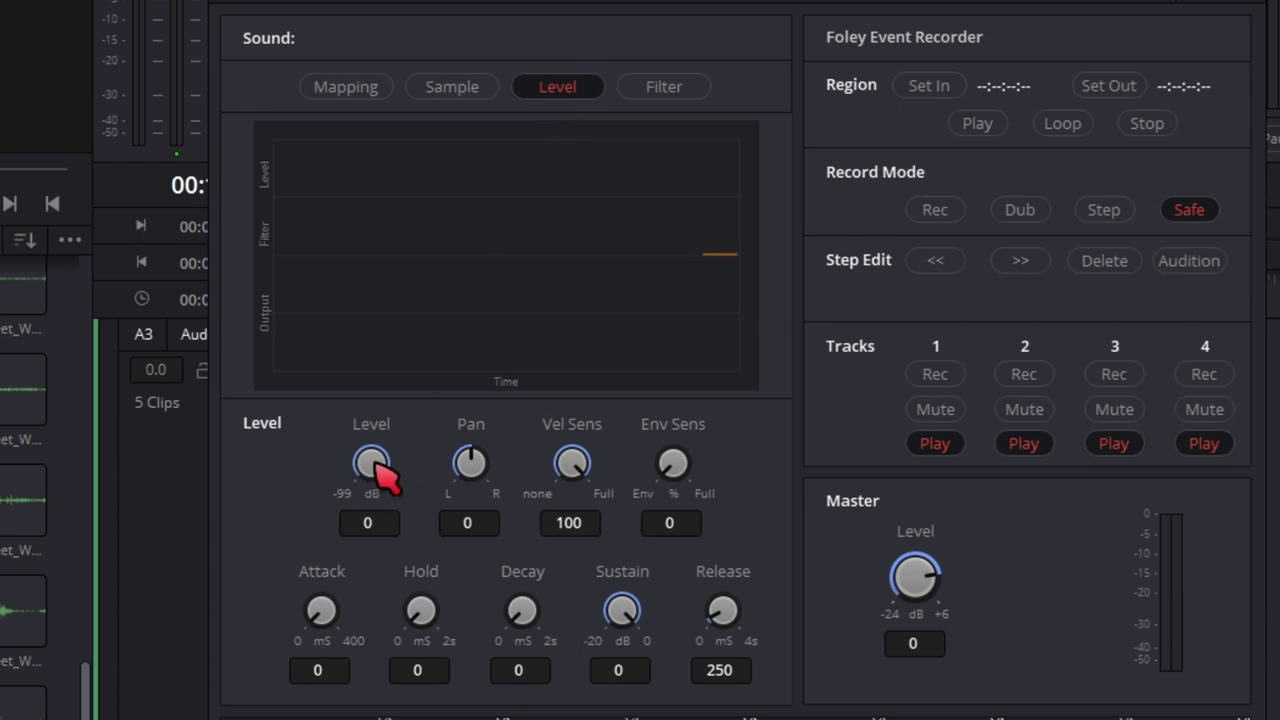
pyautogui.moveTo(369, 506); pyautogui.dragTo(384, 482)
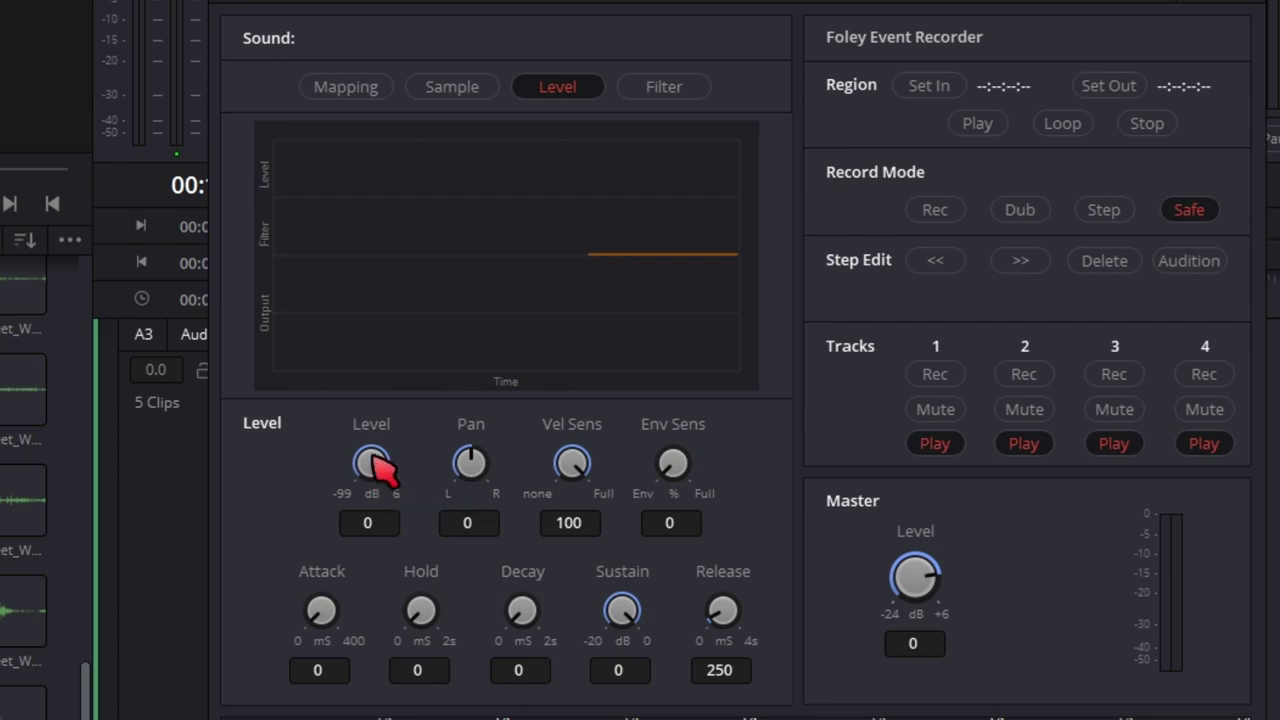
pyautogui.moveTo(462, 458); pyautogui.dragTo(562, 455)
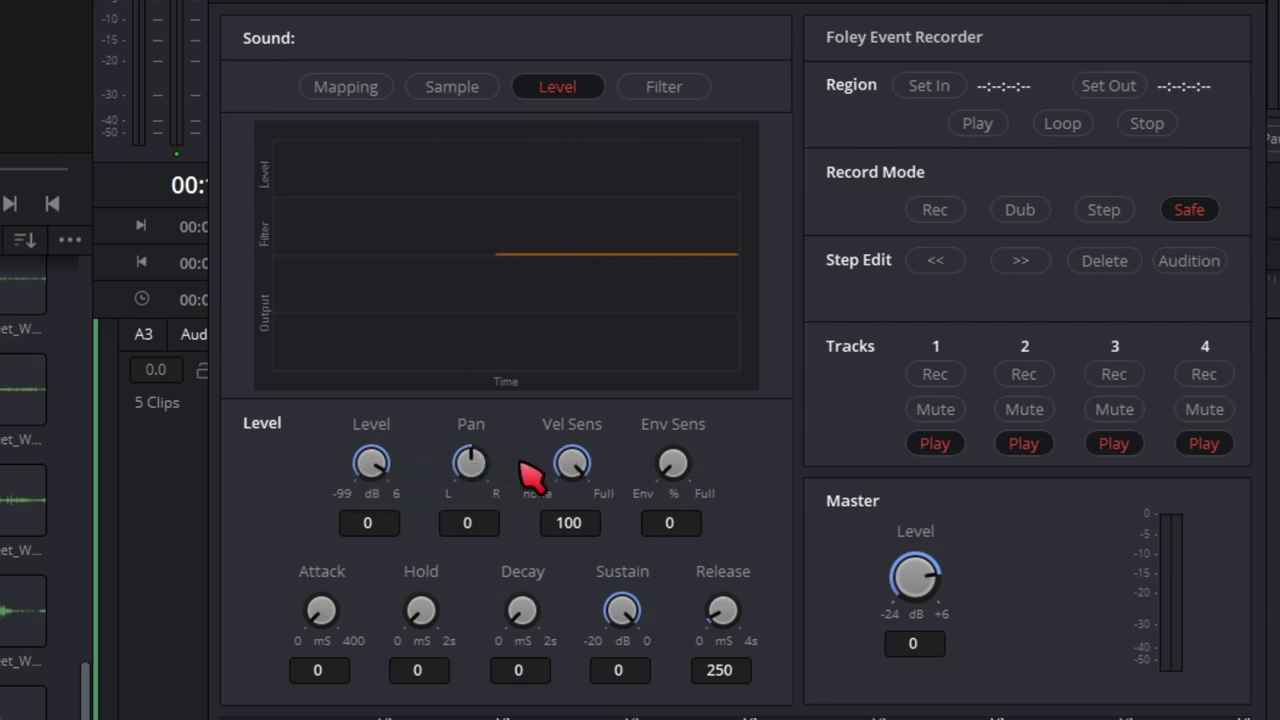
pyautogui.moveTo(521, 462); pyautogui.dragTo(575, 453)
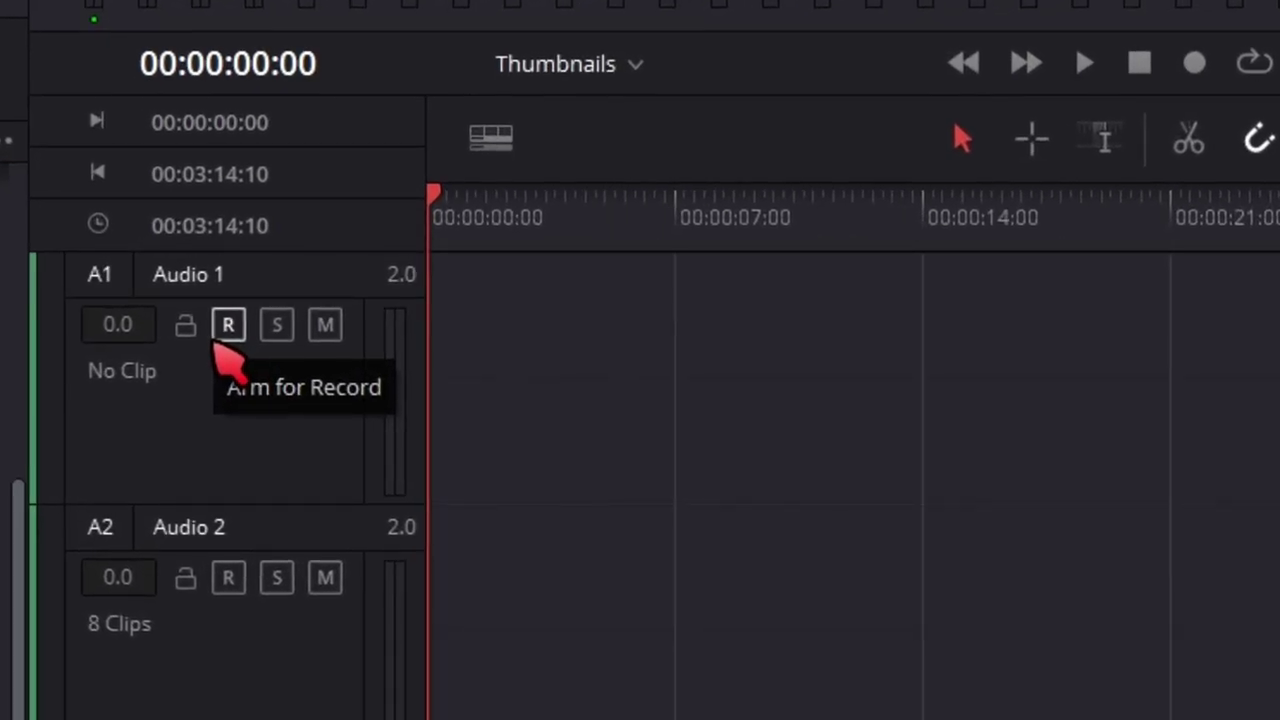
# Step: Arm Audio 1, record a footstep take, then pull its volume down to -14.7 dB
pyautogui.click(364, 301)
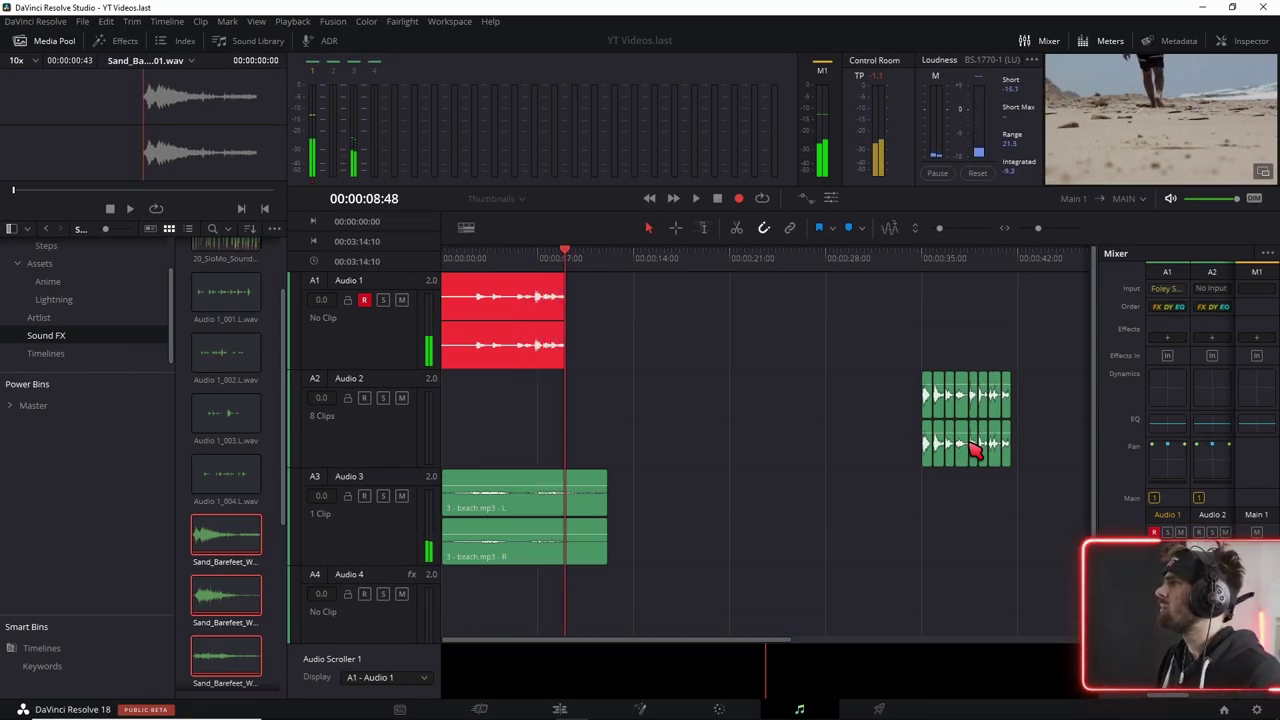
pyautogui.press('space')
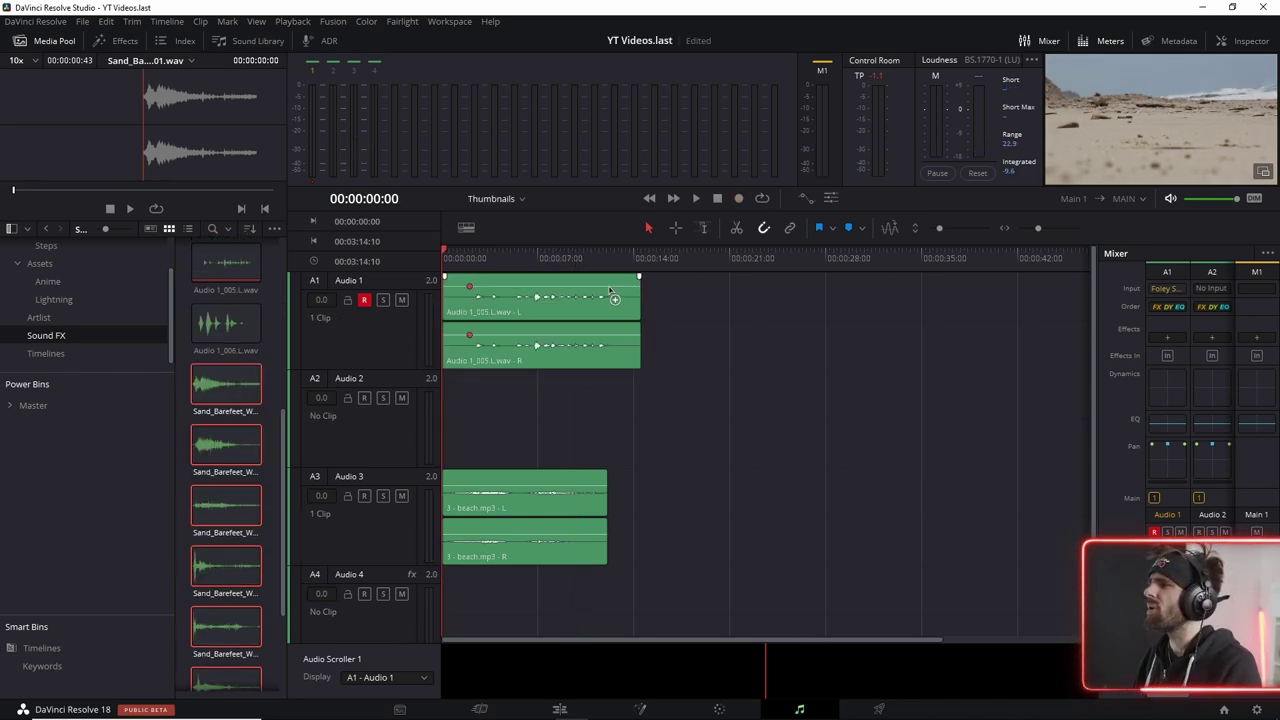
pyautogui.moveTo(609, 286); pyautogui.dragTo(609, 297)
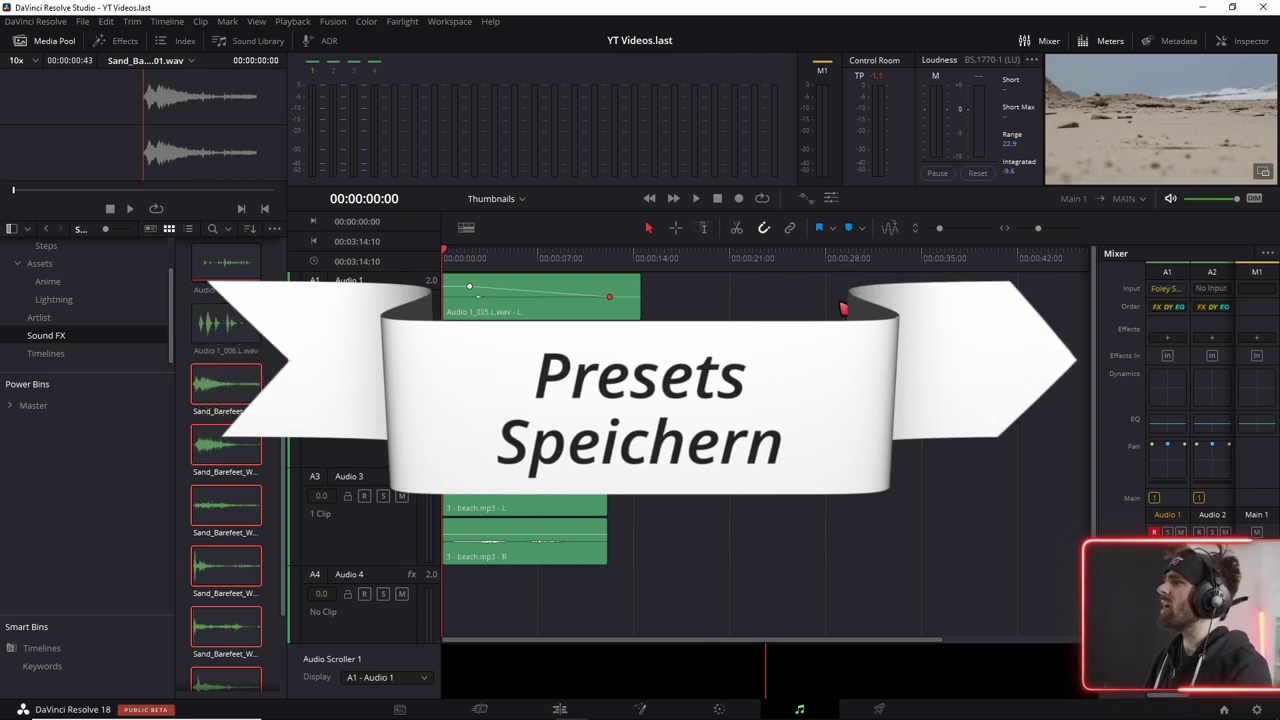
# Step: Reopen the Foley Sampler, cancel saving a preset, and view the saved preset list
pyautogui.click(1176, 297)
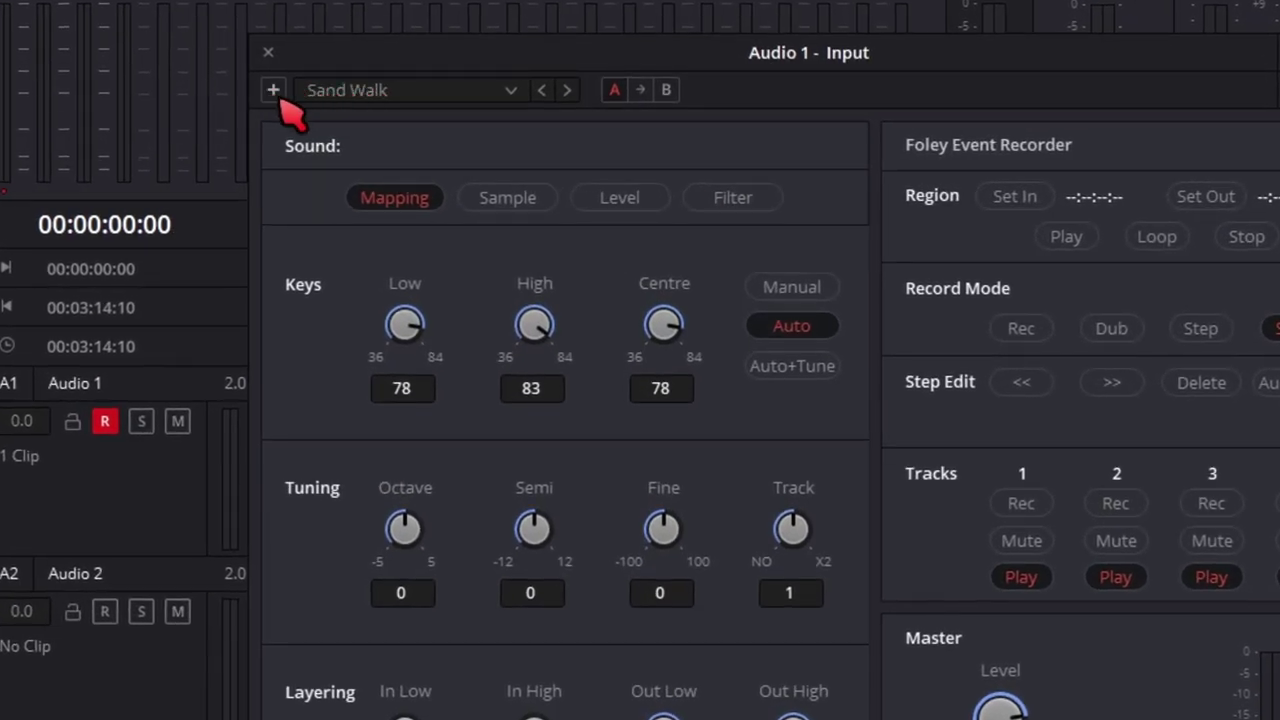
pyautogui.click(272, 90)
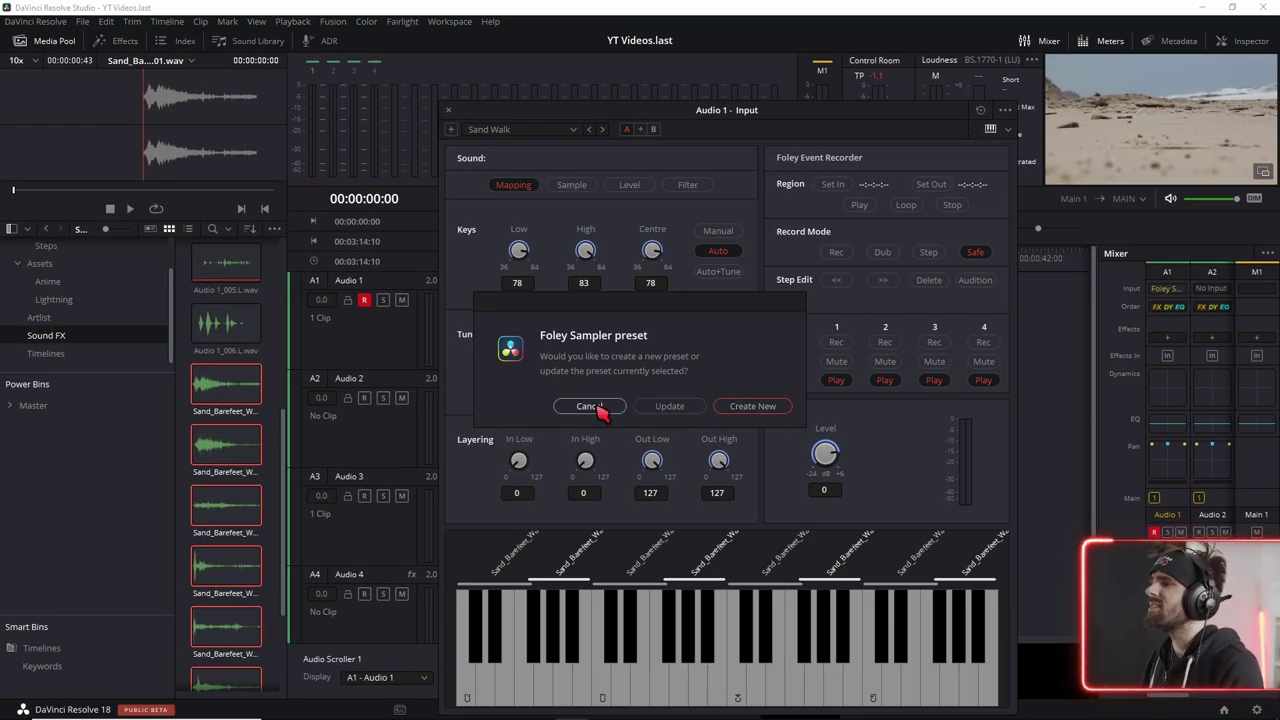
pyautogui.click(601, 408)
pyautogui.click(574, 130)
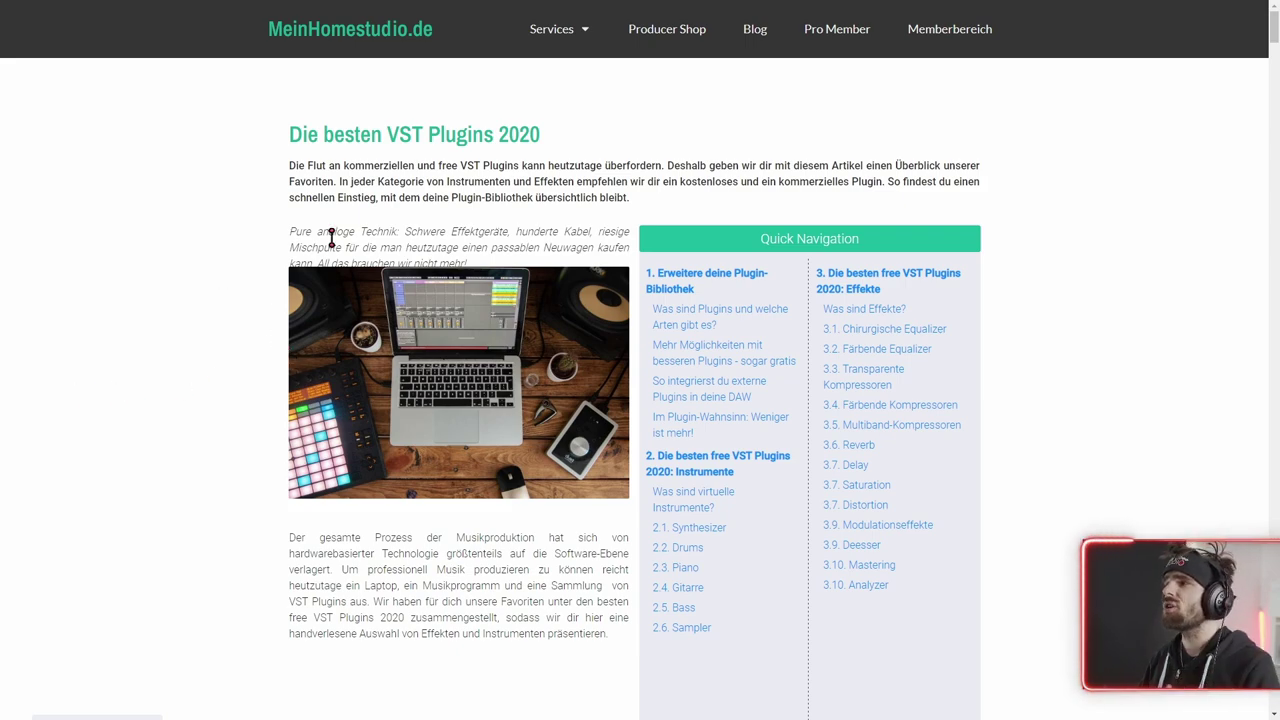
# Step: Jump to the article's 2.2 Drums section via Quick Navigation
pyautogui.scroll(-3, 308, 262)
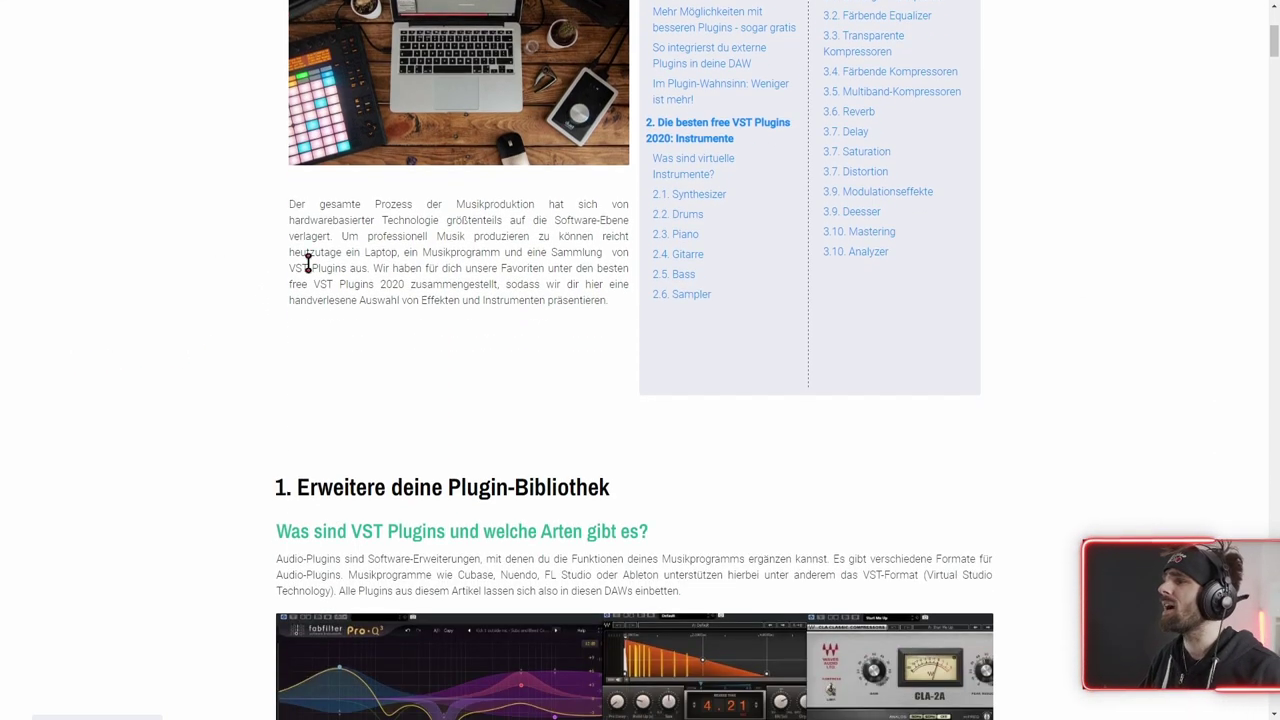
pyautogui.scroll(-1, 983, 397)
pyautogui.scroll(10, 470, 395)
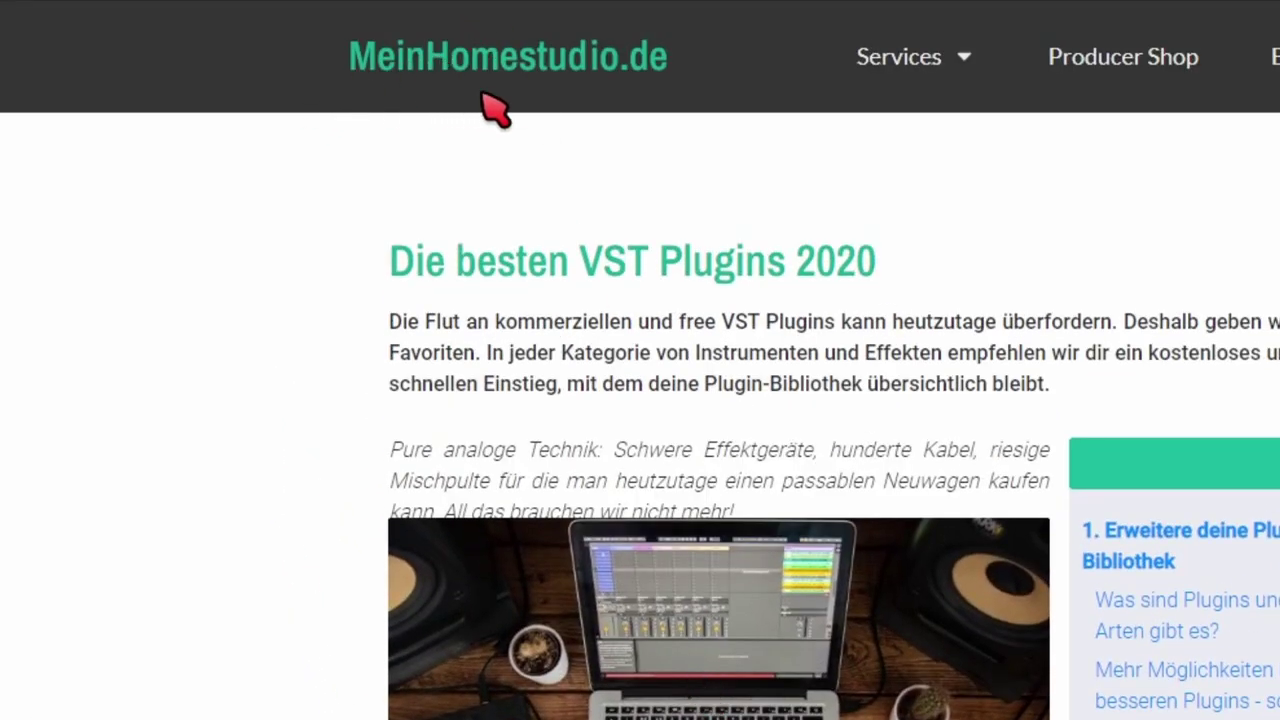
pyautogui.scroll(-1, 993, 263)
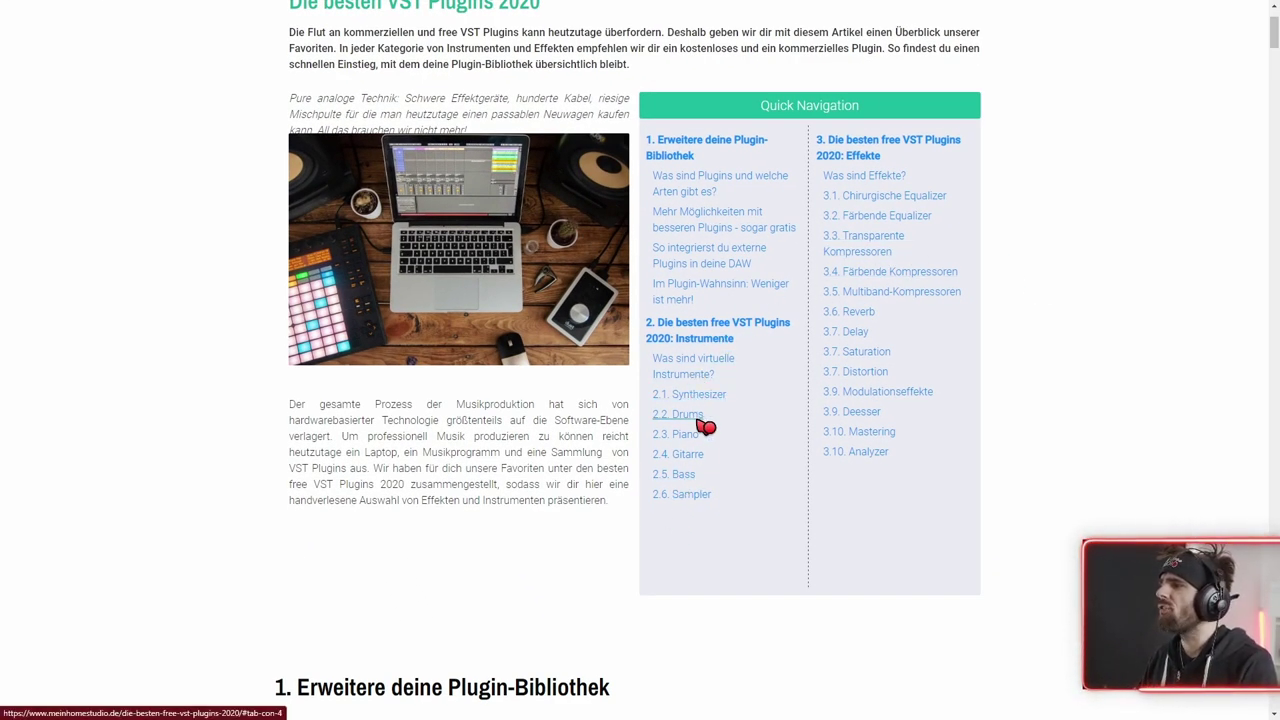
pyautogui.click(700, 418)
# Step: Scroll past the Piano, Gitarre, Bass and Sampler sections down to Effekte
pyautogui.scroll(-5, 711, 366)
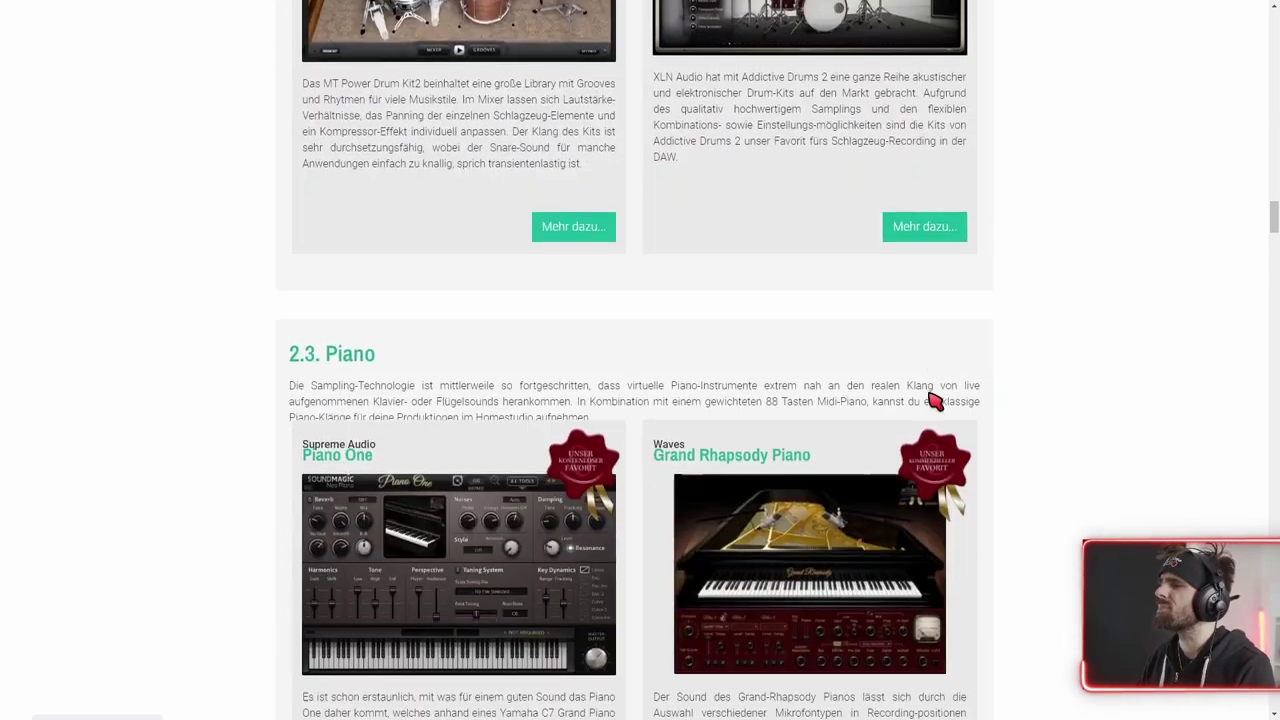
pyautogui.scroll(-5, 993, 386)
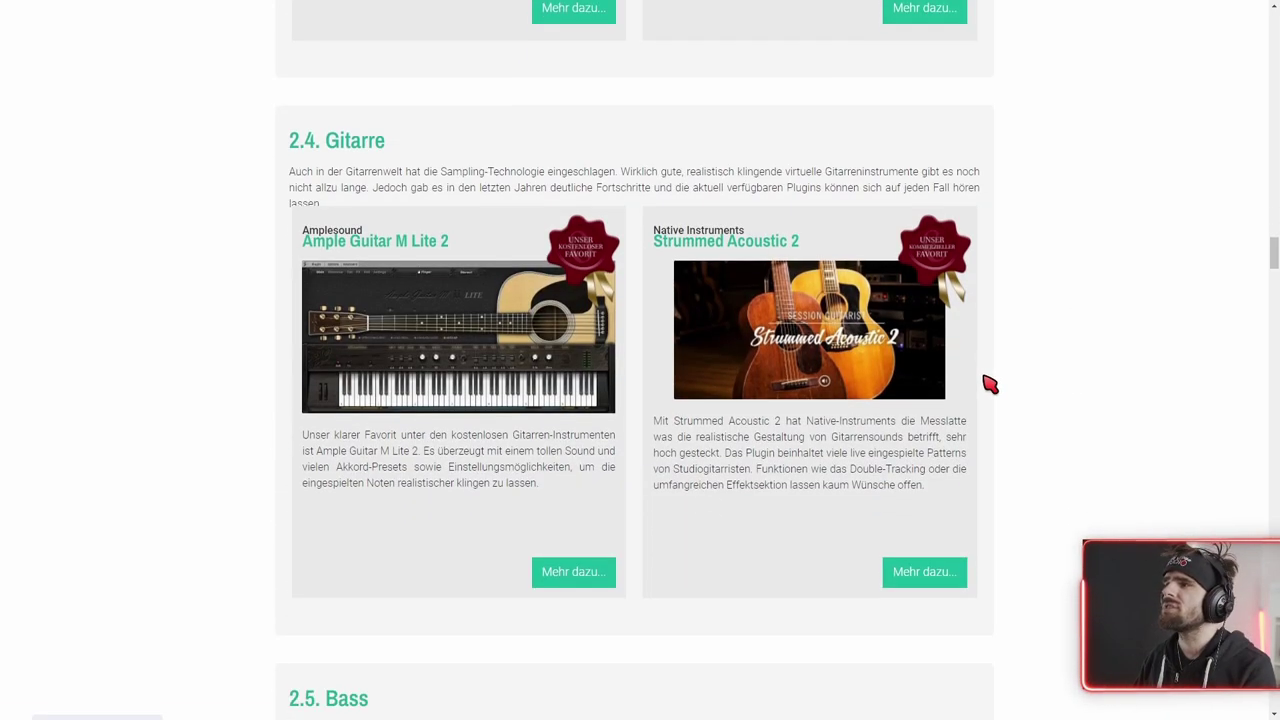
pyautogui.scroll(-4, 986, 381)
pyautogui.scroll(-2, 986, 381)
pyautogui.scroll(-5, 984, 381)
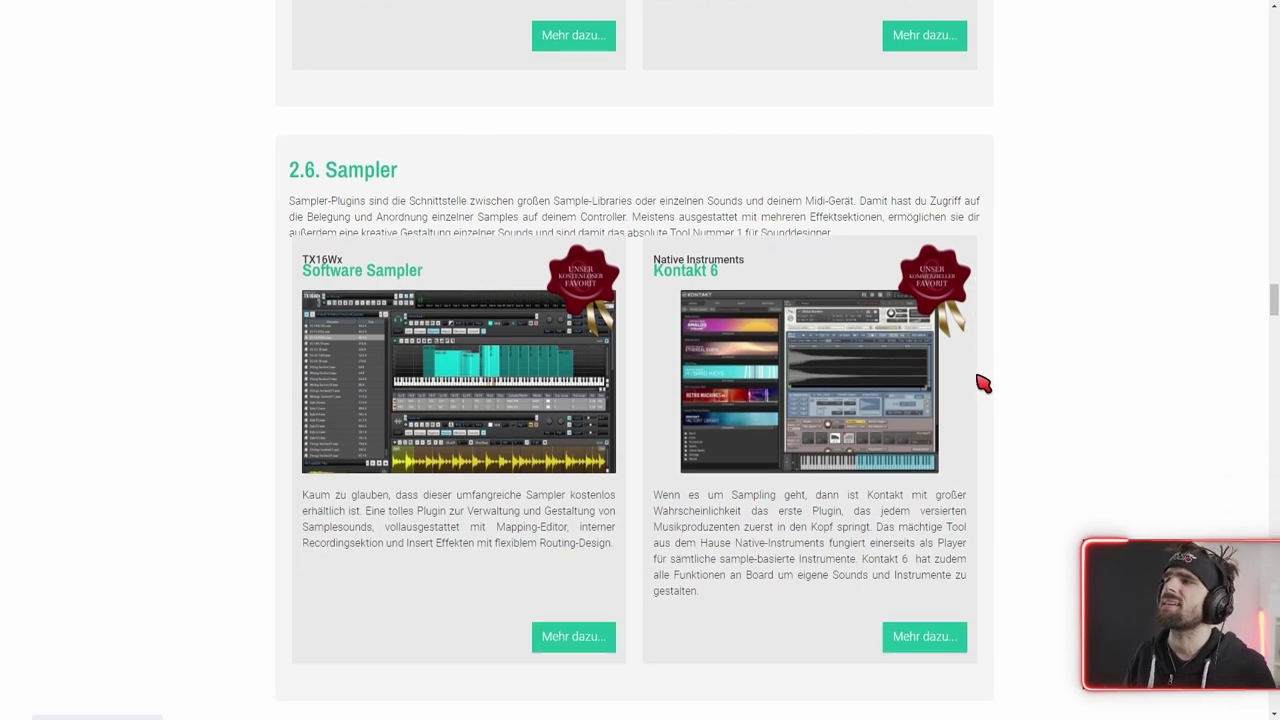
pyautogui.scroll(-3, 980, 382)
pyautogui.scroll(-3, 980, 382)
pyautogui.scroll(-1, 977, 380)
pyautogui.scroll(-1, 977, 380)
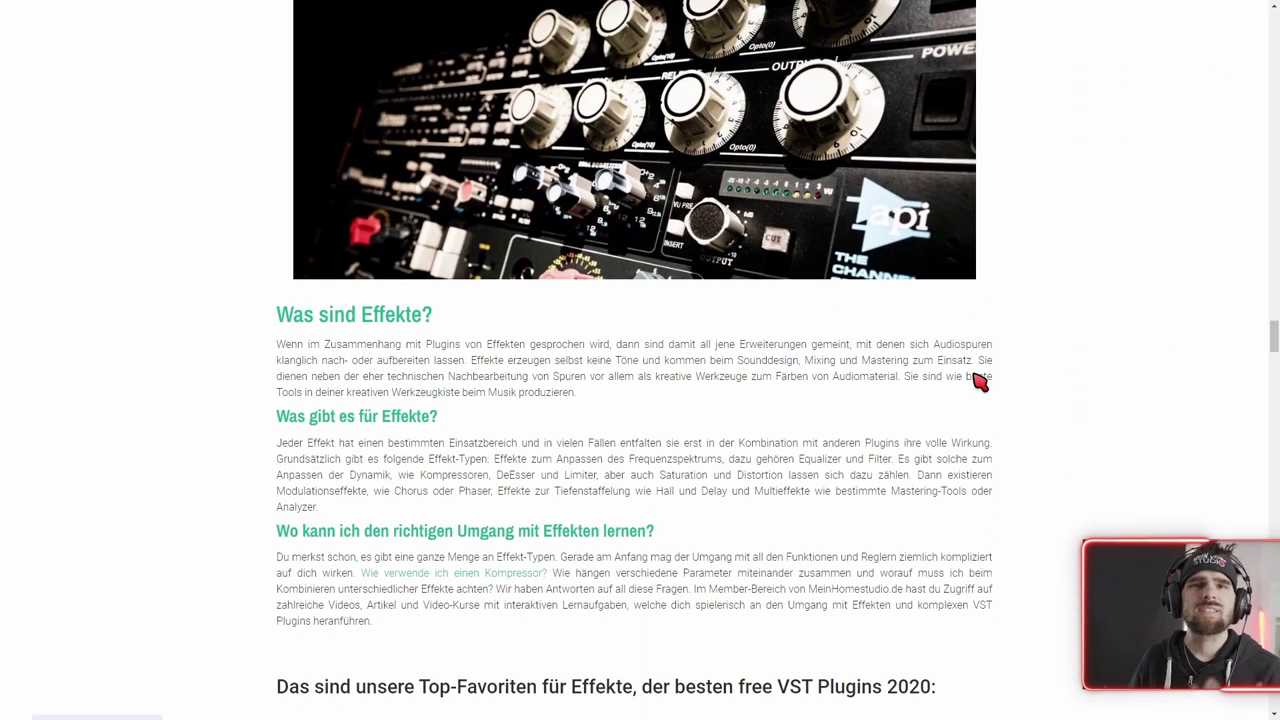
pyautogui.scroll(-2, 975, 376)
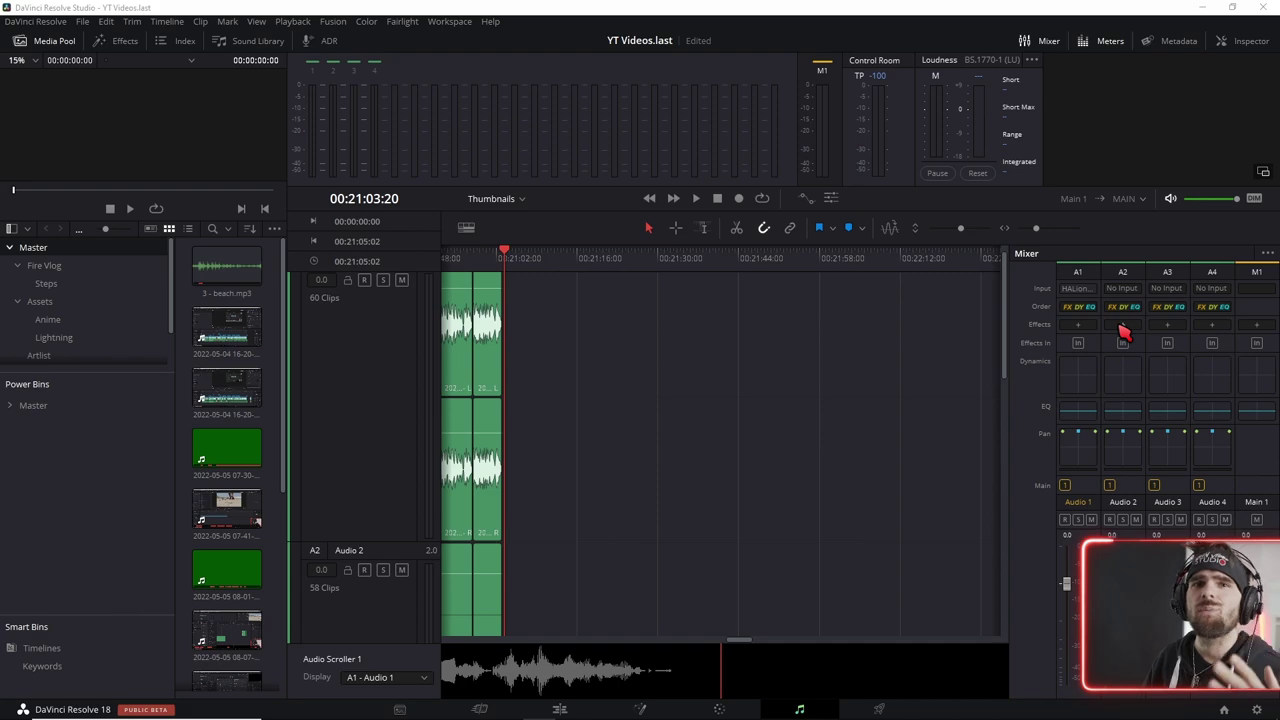
# Step: Open the Audio Plugins preferences and scroll down to MT-PowerDrumKit
pyautogui.click(1122, 325)
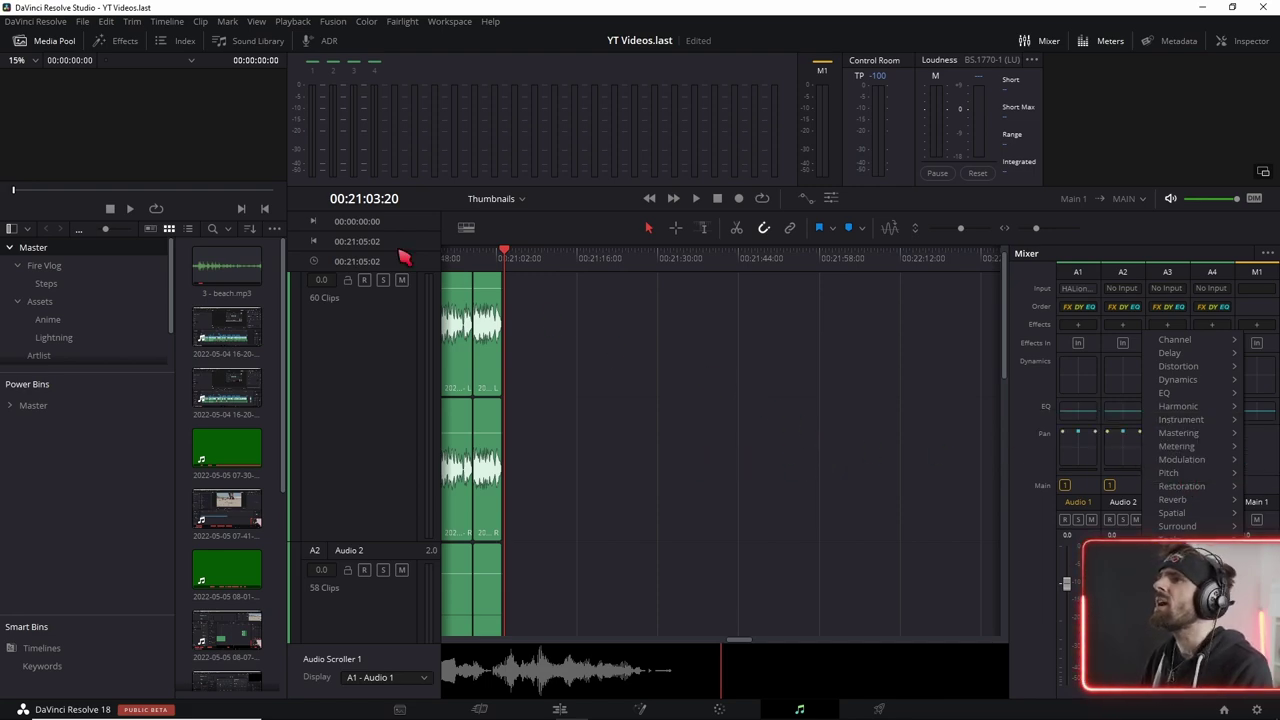
pyautogui.click(36, 21)
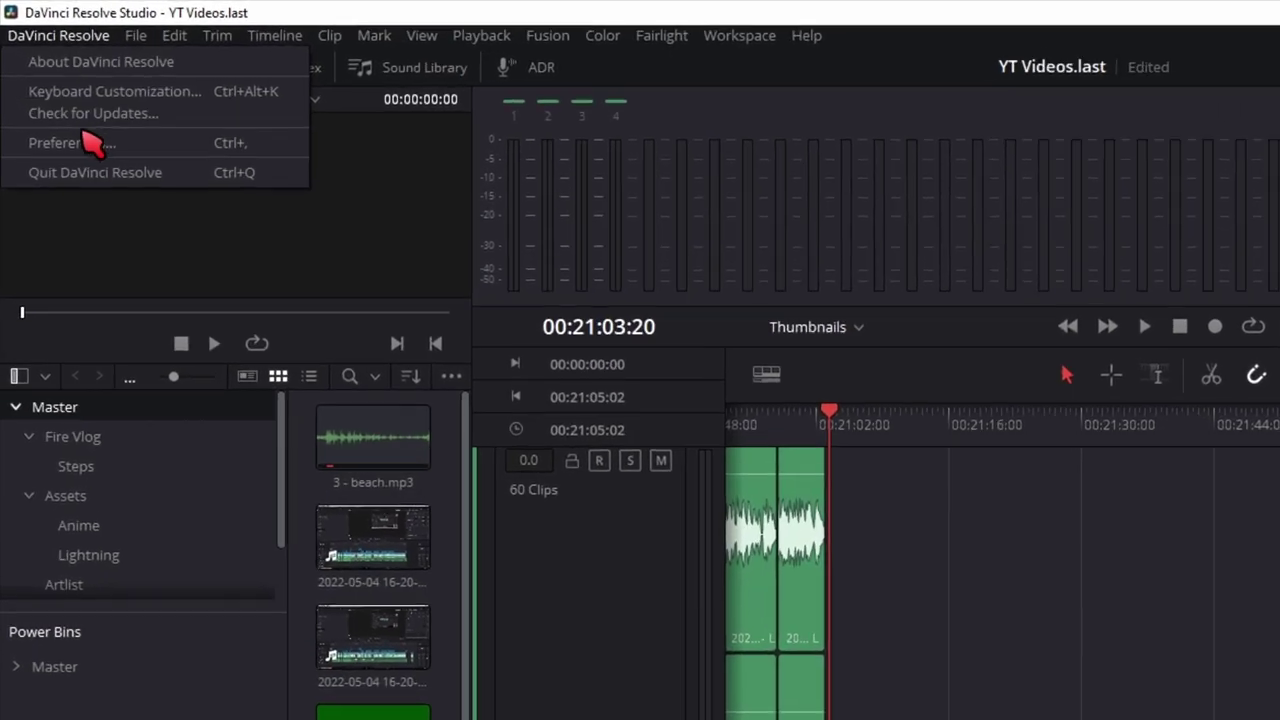
pyautogui.click(45, 84)
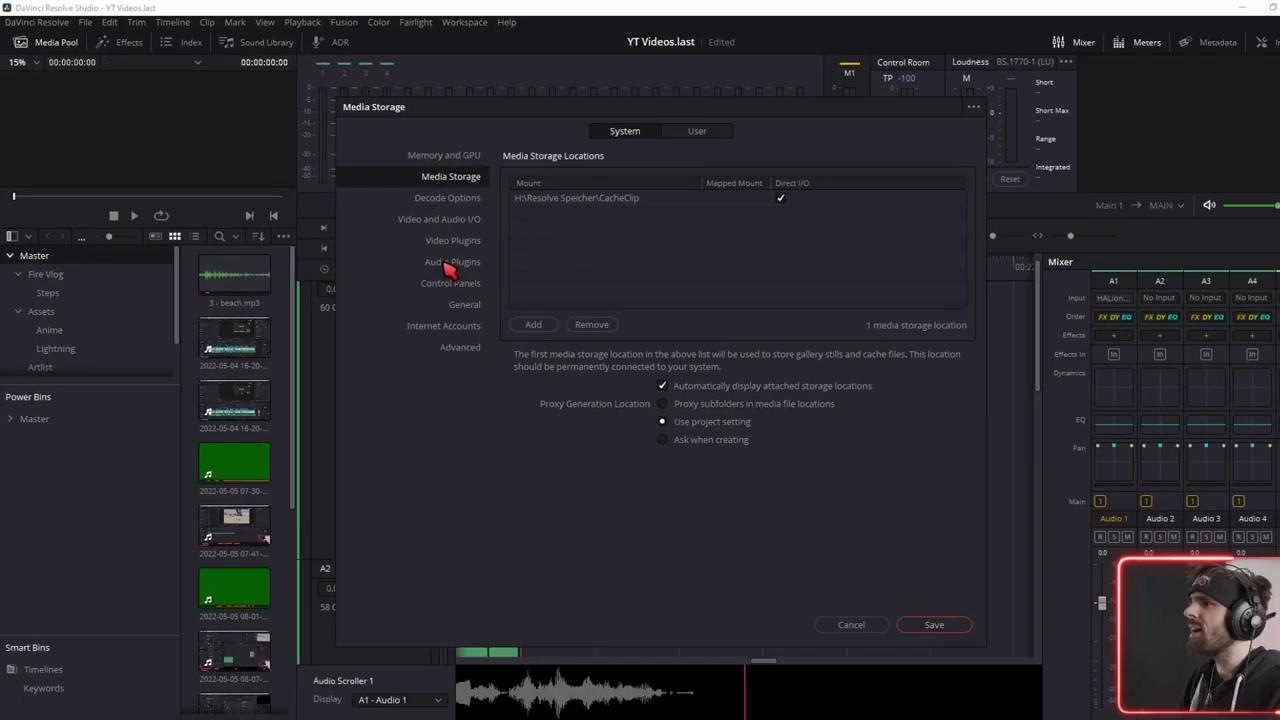
pyautogui.click(472, 255)
pyautogui.scroll(-5, 620, 375)
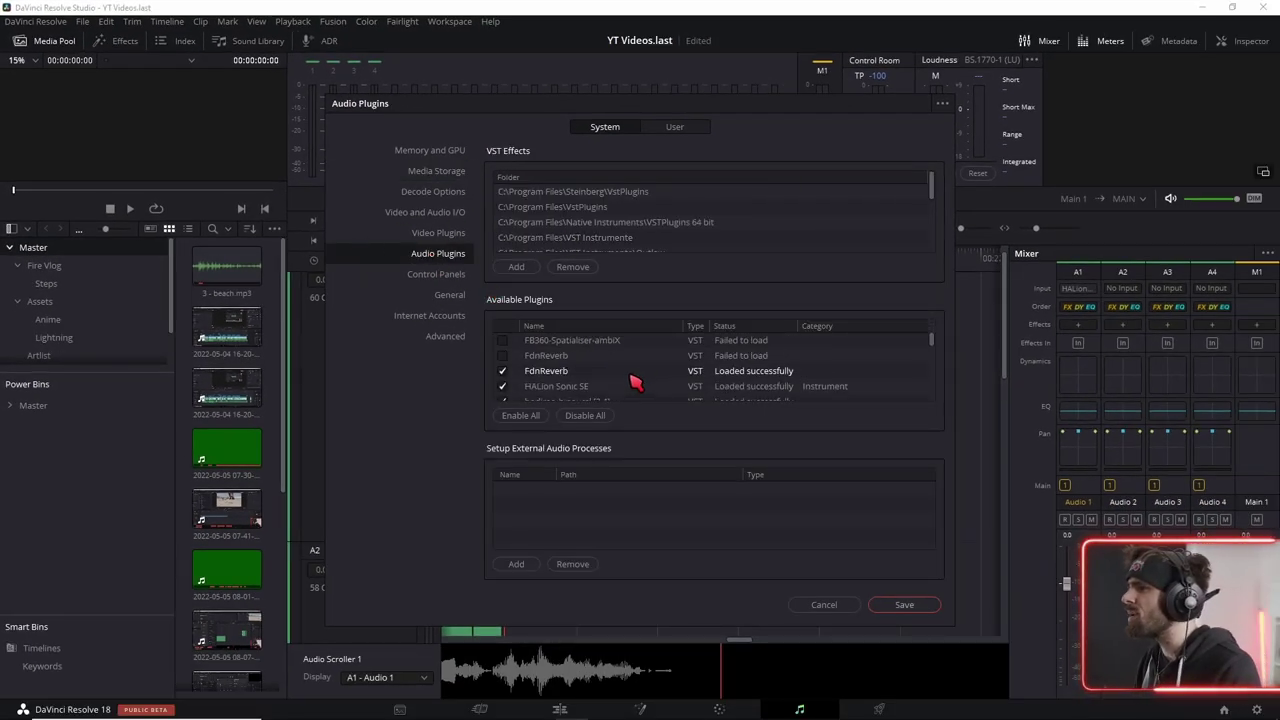
pyautogui.scroll(-3, 636, 381)
pyautogui.scroll(-3, 628, 375)
pyautogui.scroll(-5, 628, 375)
# Step: Categorise MT-PowerDrumKit as Instrument, save, and browse Audio 2's VST instruments
pyautogui.click(828, 430)
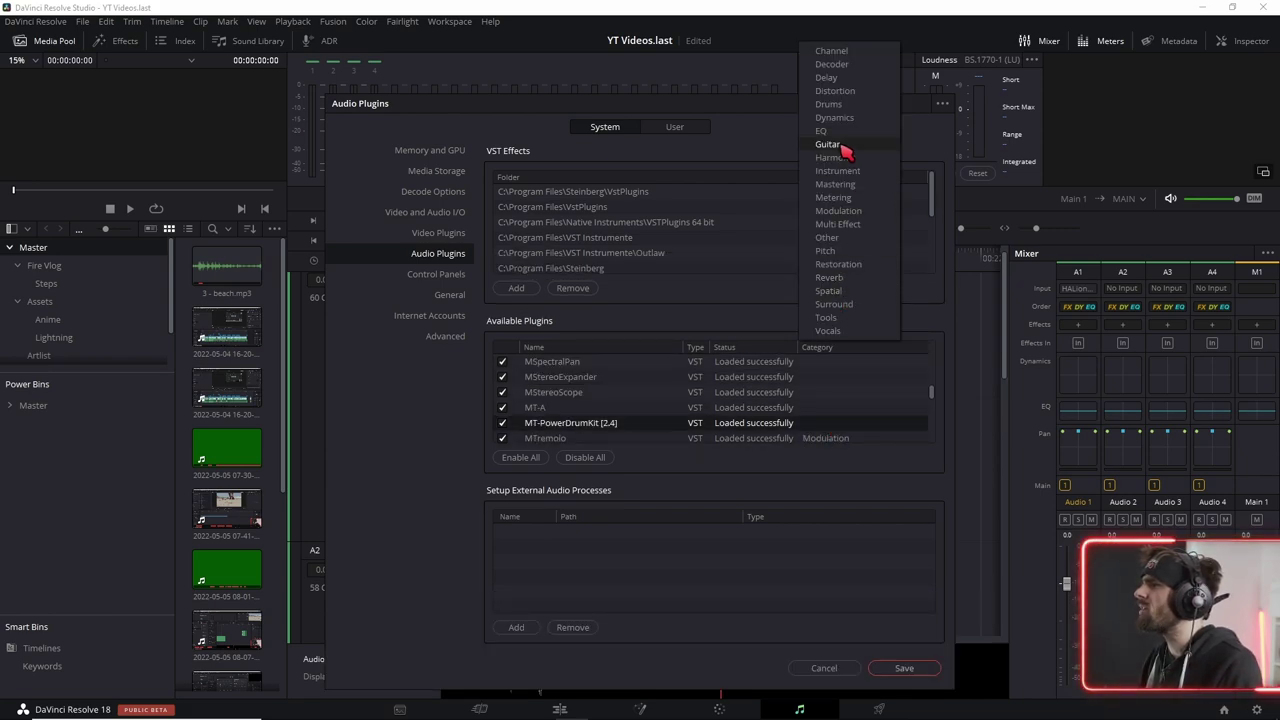
pyautogui.click(857, 175)
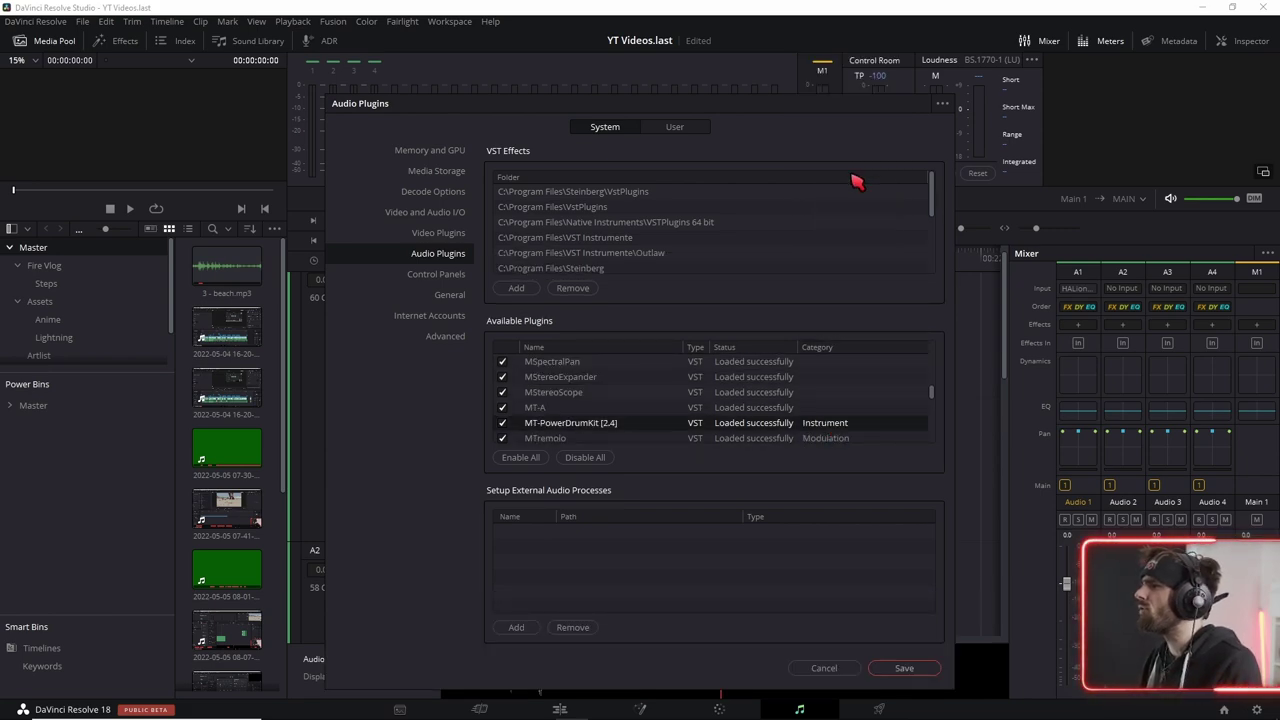
pyautogui.click(904, 668)
pyautogui.click(1078, 324)
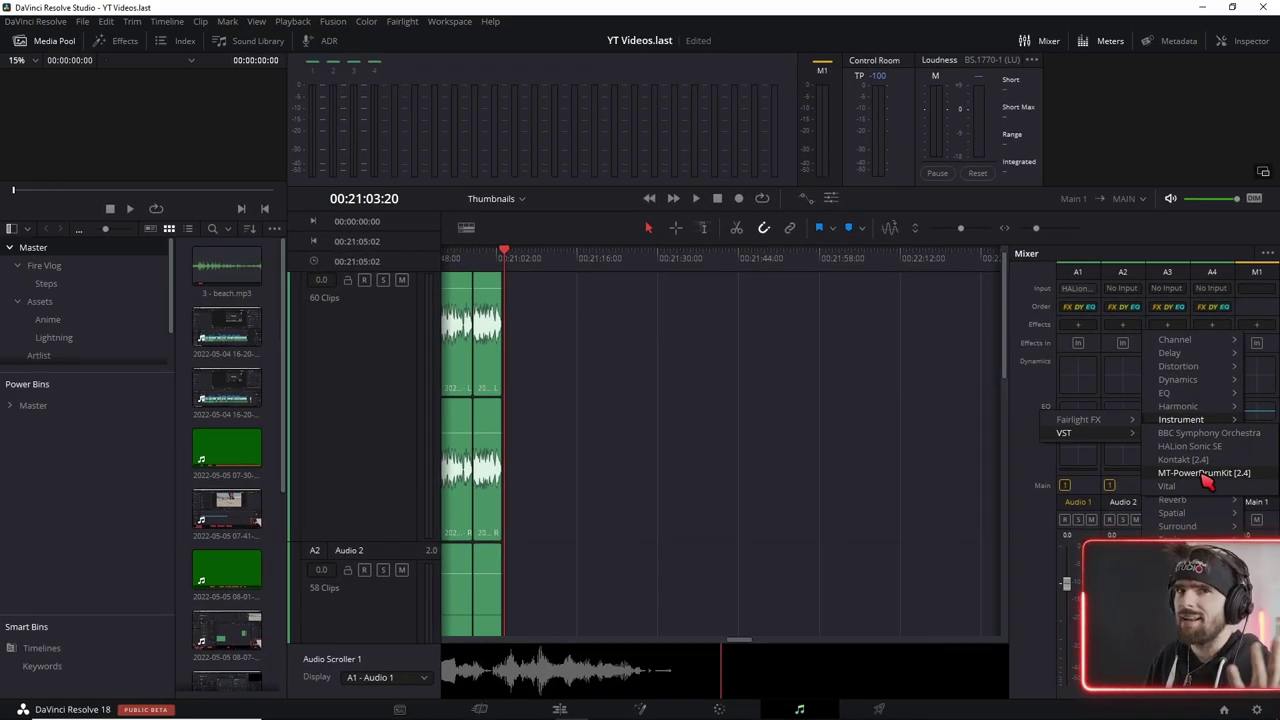
# Step: Load MT-PowerDrumKit on Audio 2, test a drum, and set its MIDI input to MIDISTART MUSIC 25
pyautogui.click(1205, 474)
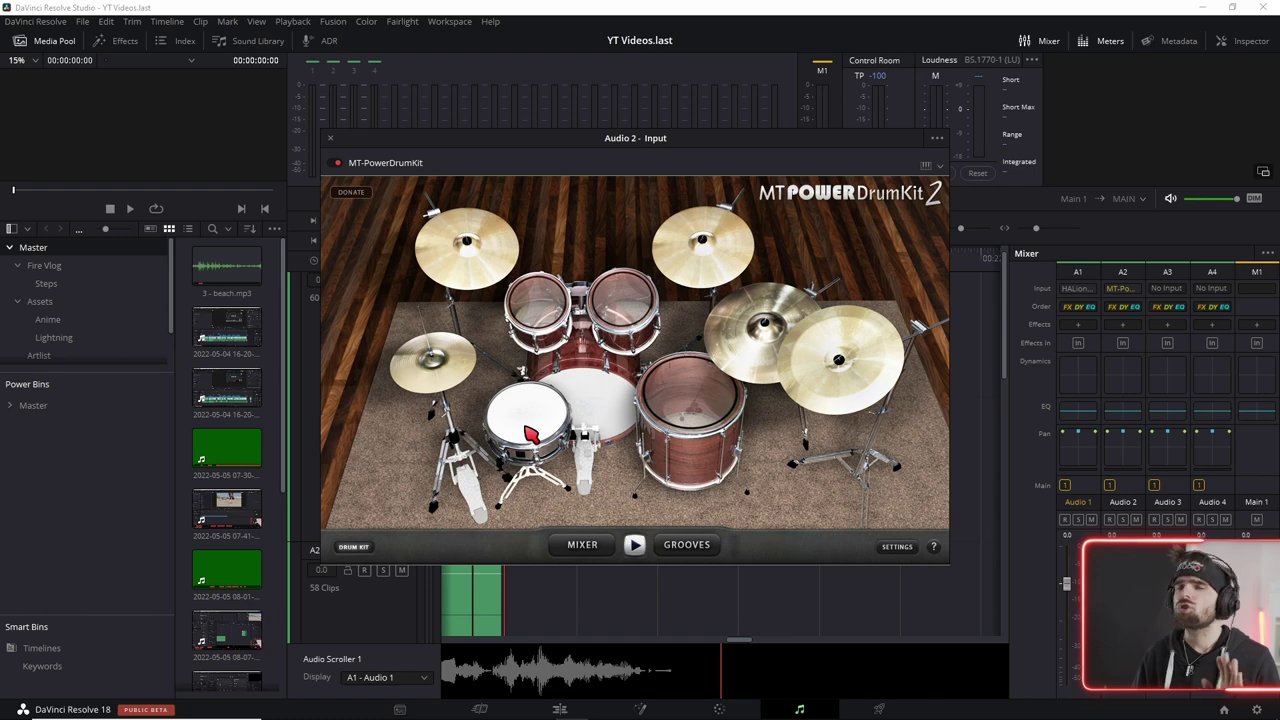
pyautogui.click(528, 433)
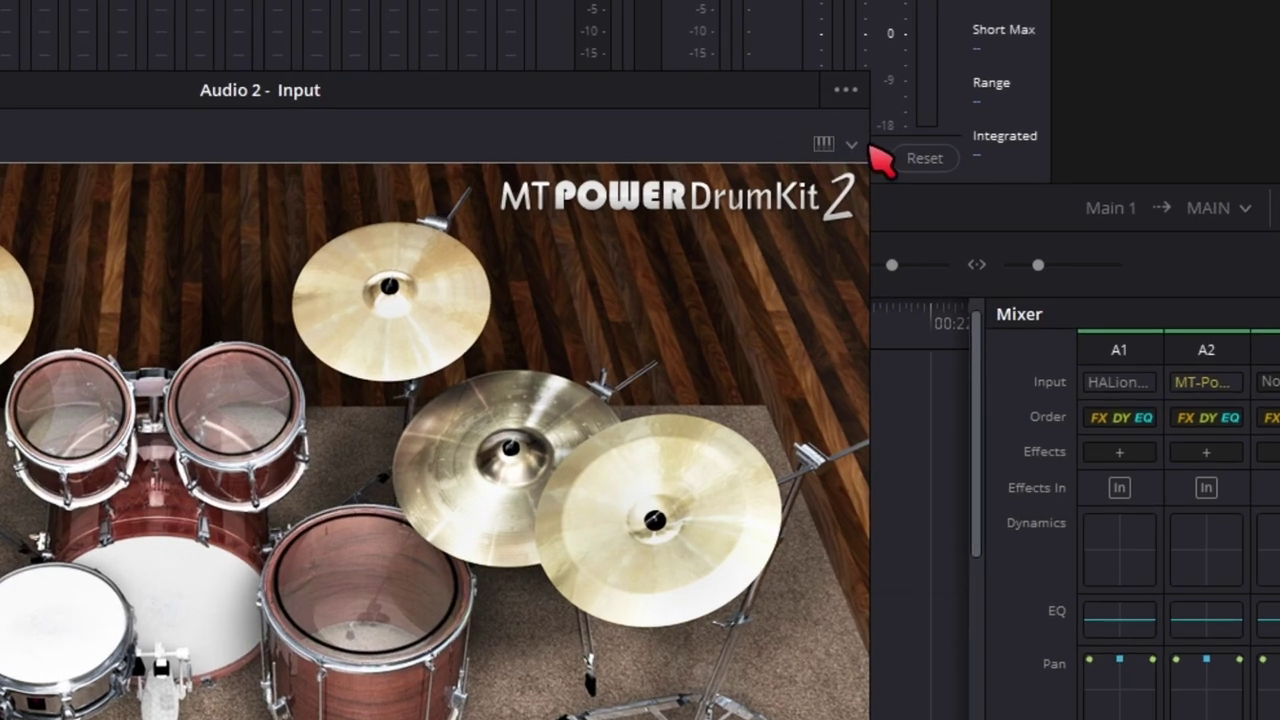
pyautogui.click(940, 166)
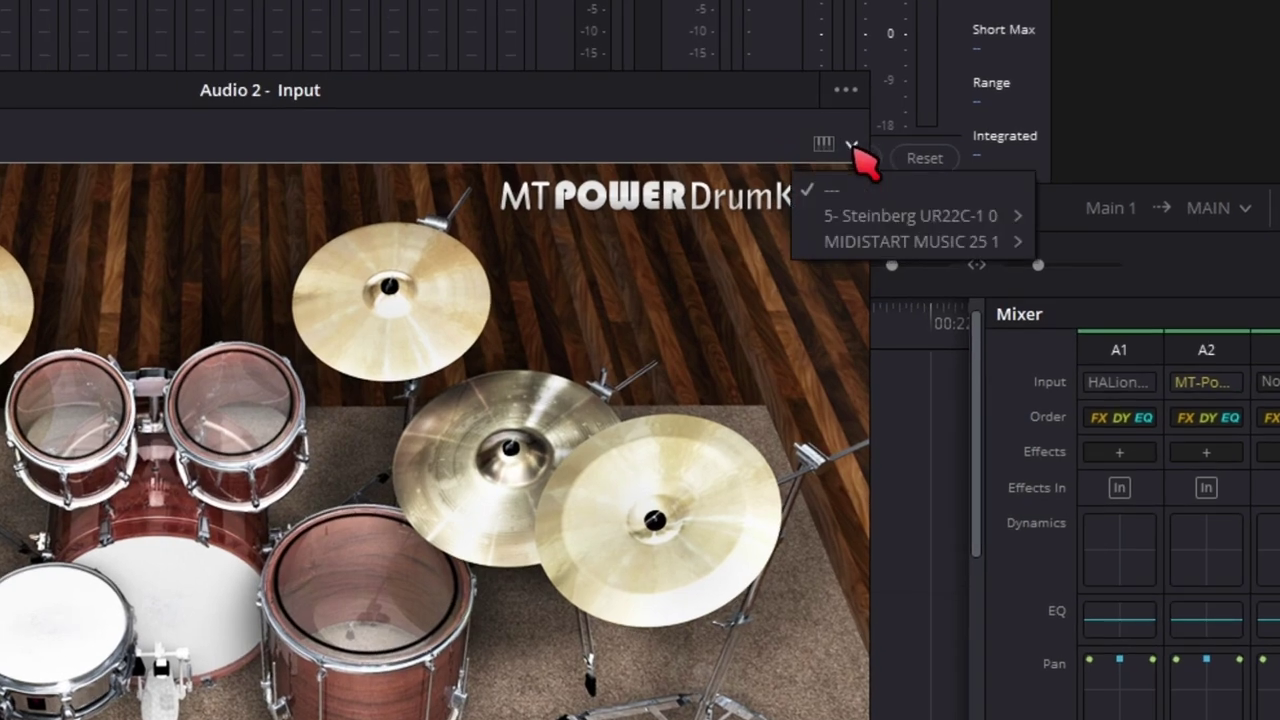
pyautogui.moveTo(900, 241)
pyautogui.click(1086, 242)
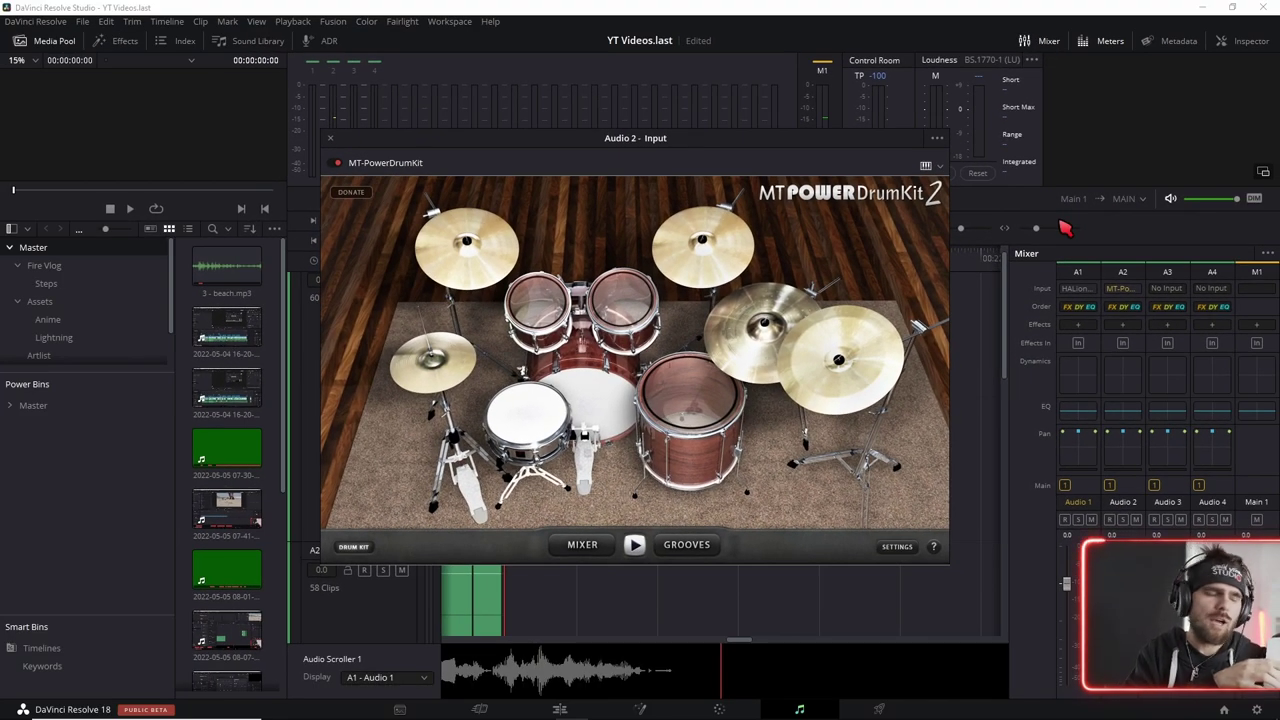
# Step: Close the MT-PowerDrumKit window, arm Audio 2, and start recording the drum take
pyautogui.click(1066, 228)
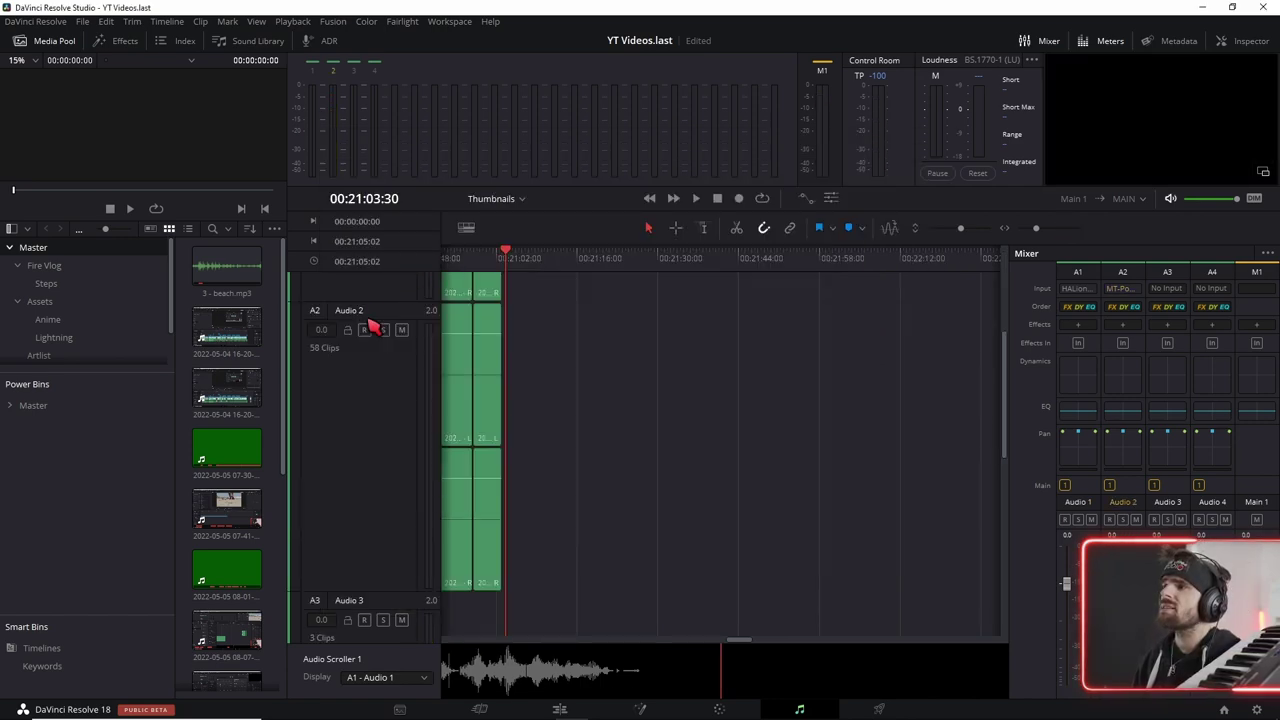
pyautogui.click(366, 331)
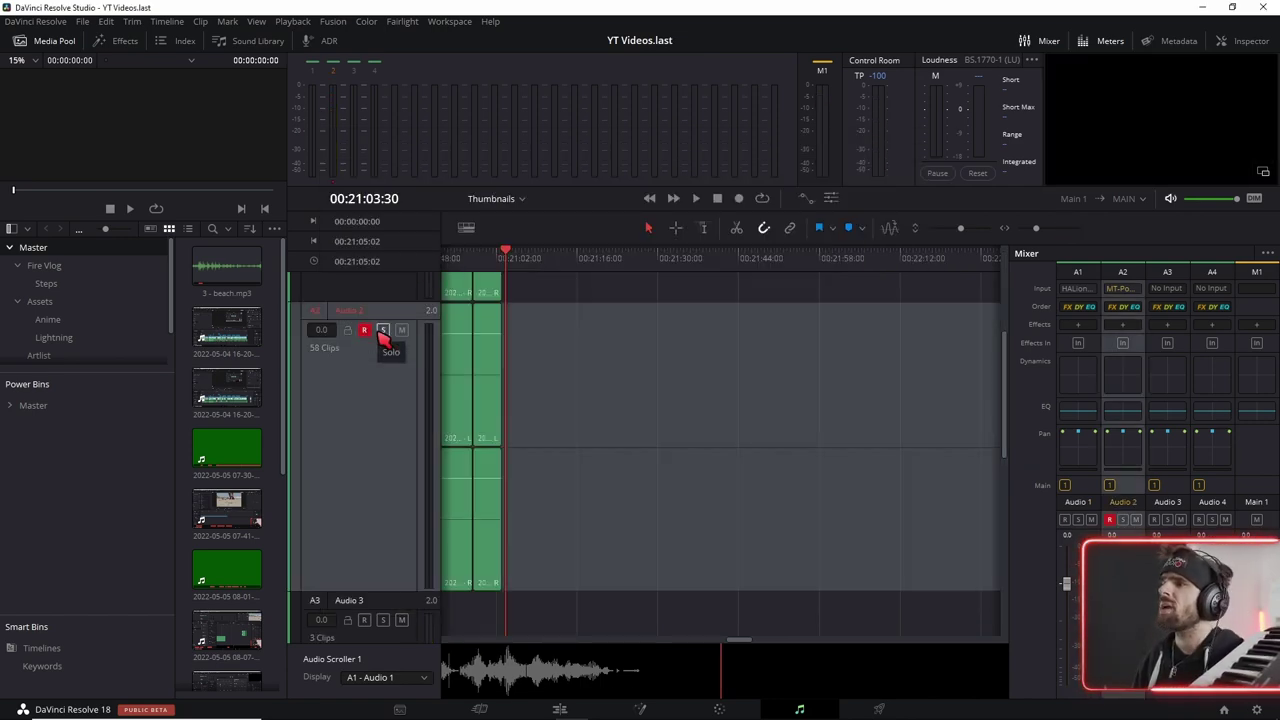
pyautogui.click(740, 199)
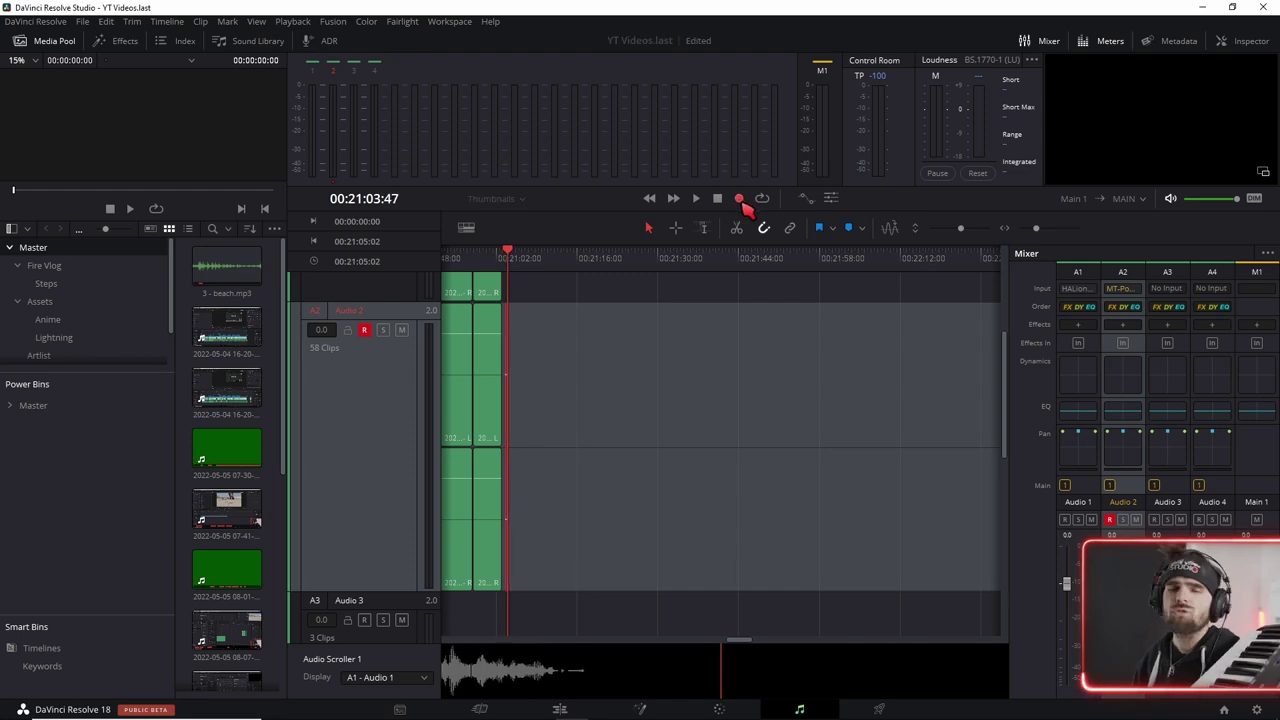